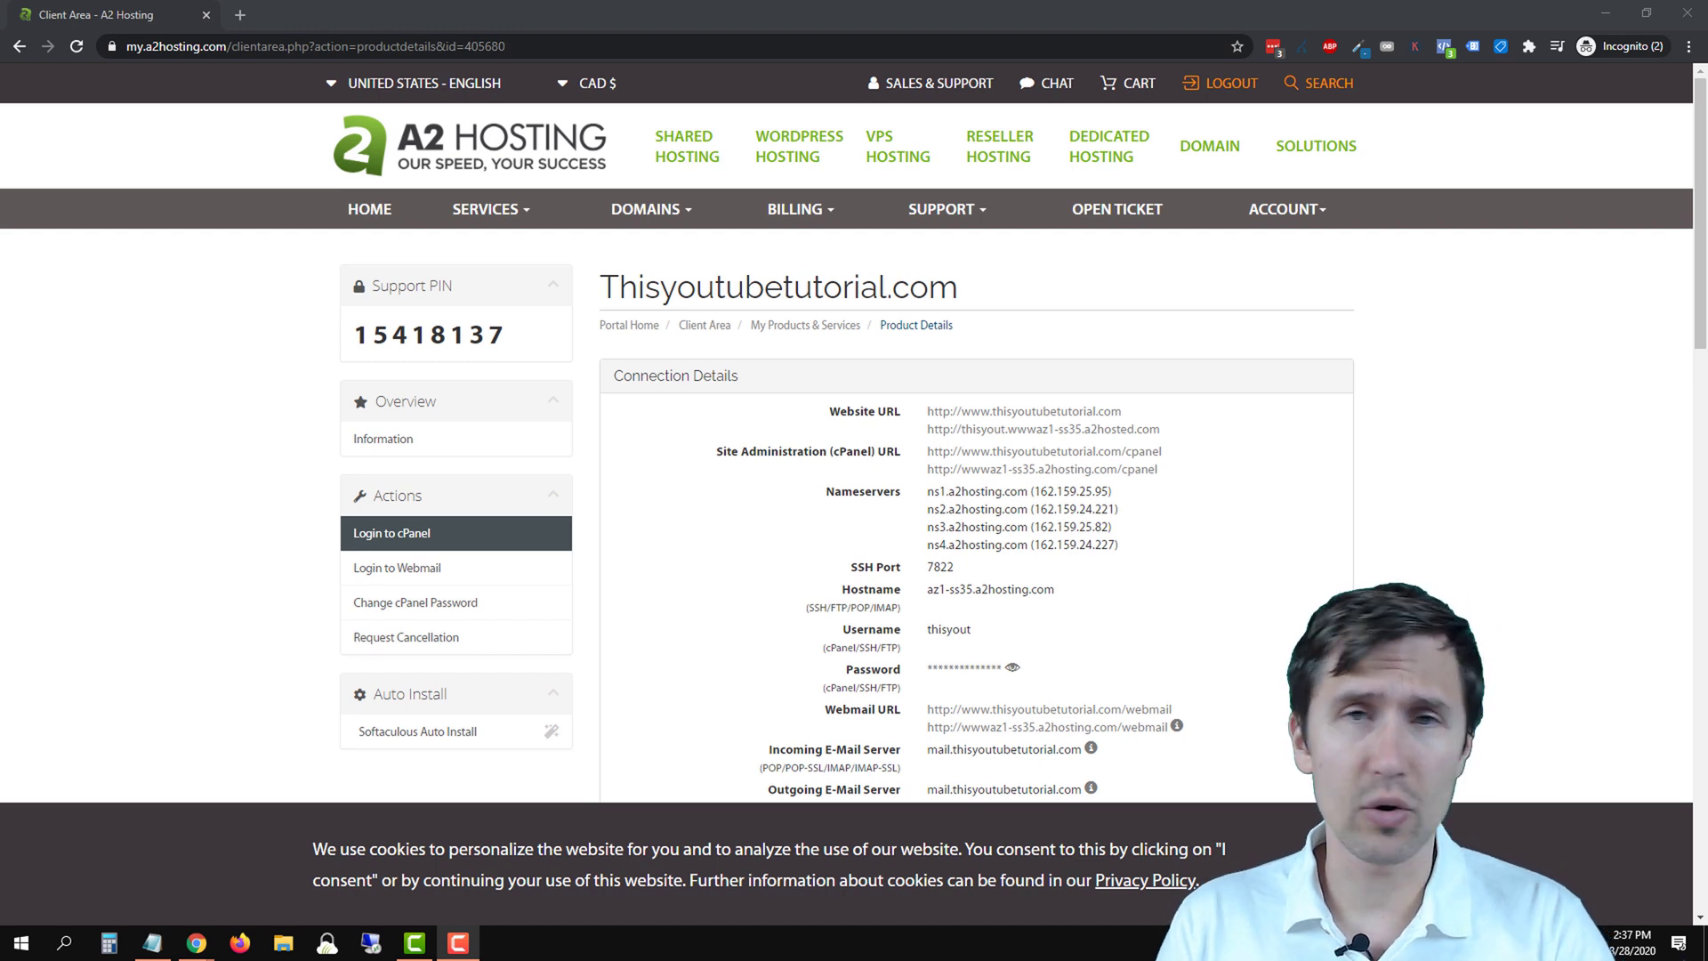
Launch cPanel for the Thisyoutubetutorial.com hosting plan from its product details page
{"action": "left_click", "coordinate": [429, 541]}
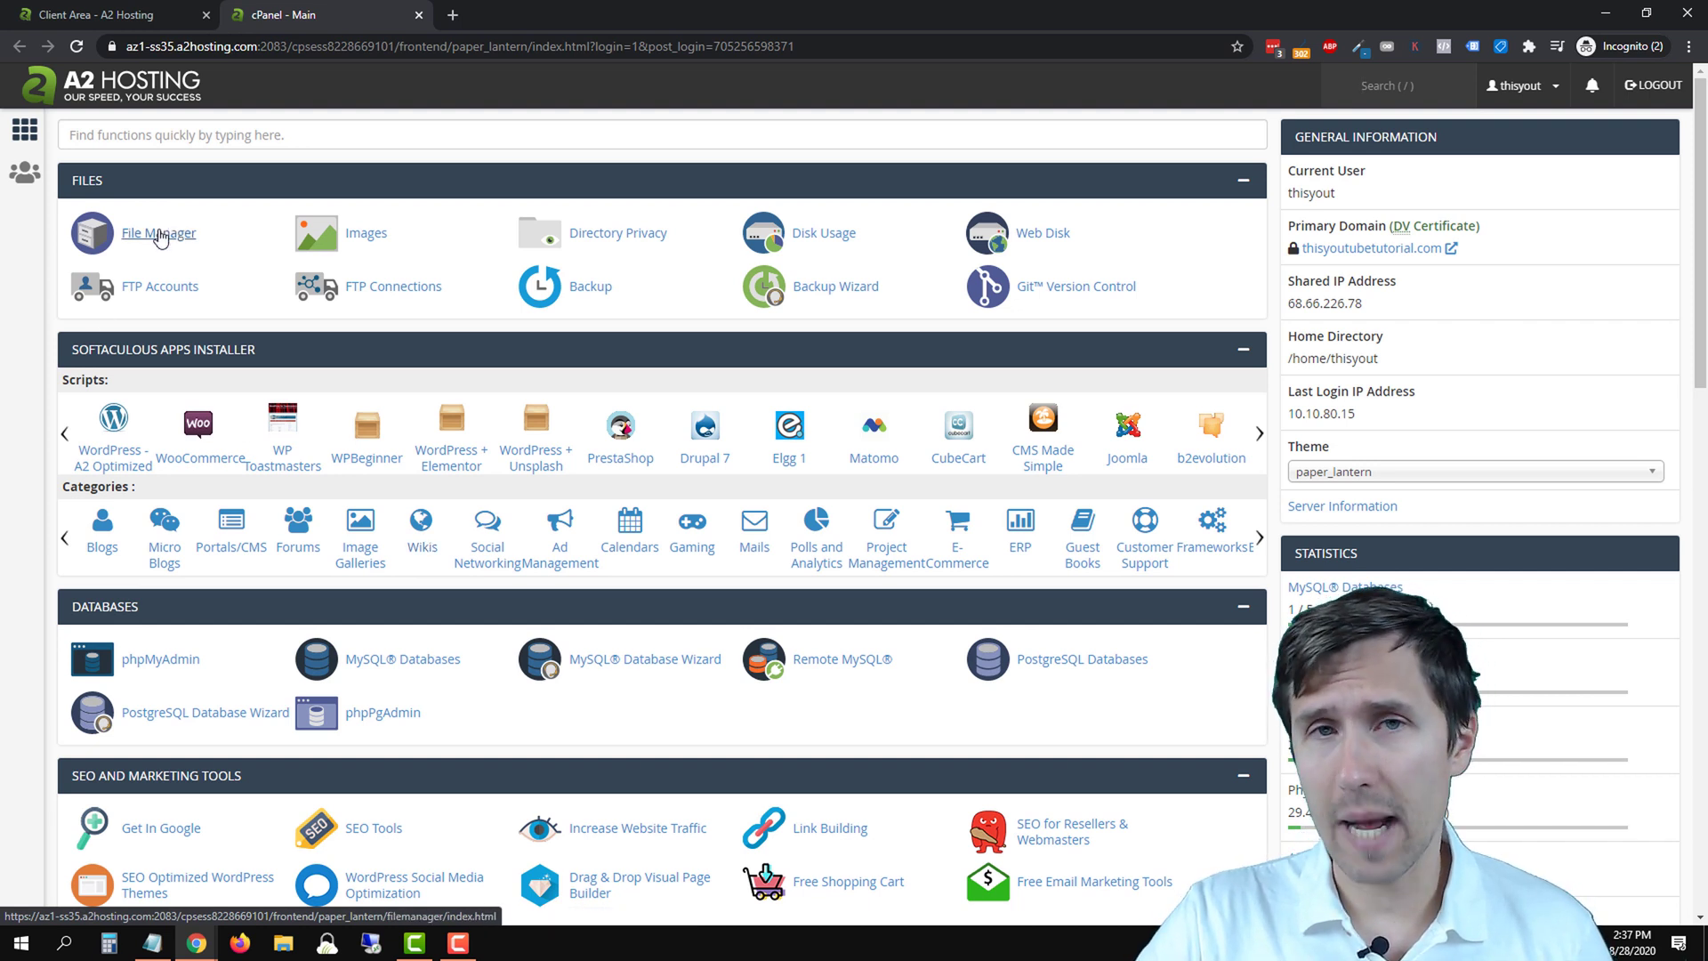
Search cPanel's functions for 'file manage' and open the File Manager result
{"action": "left_click", "coordinate": [134, 140]}
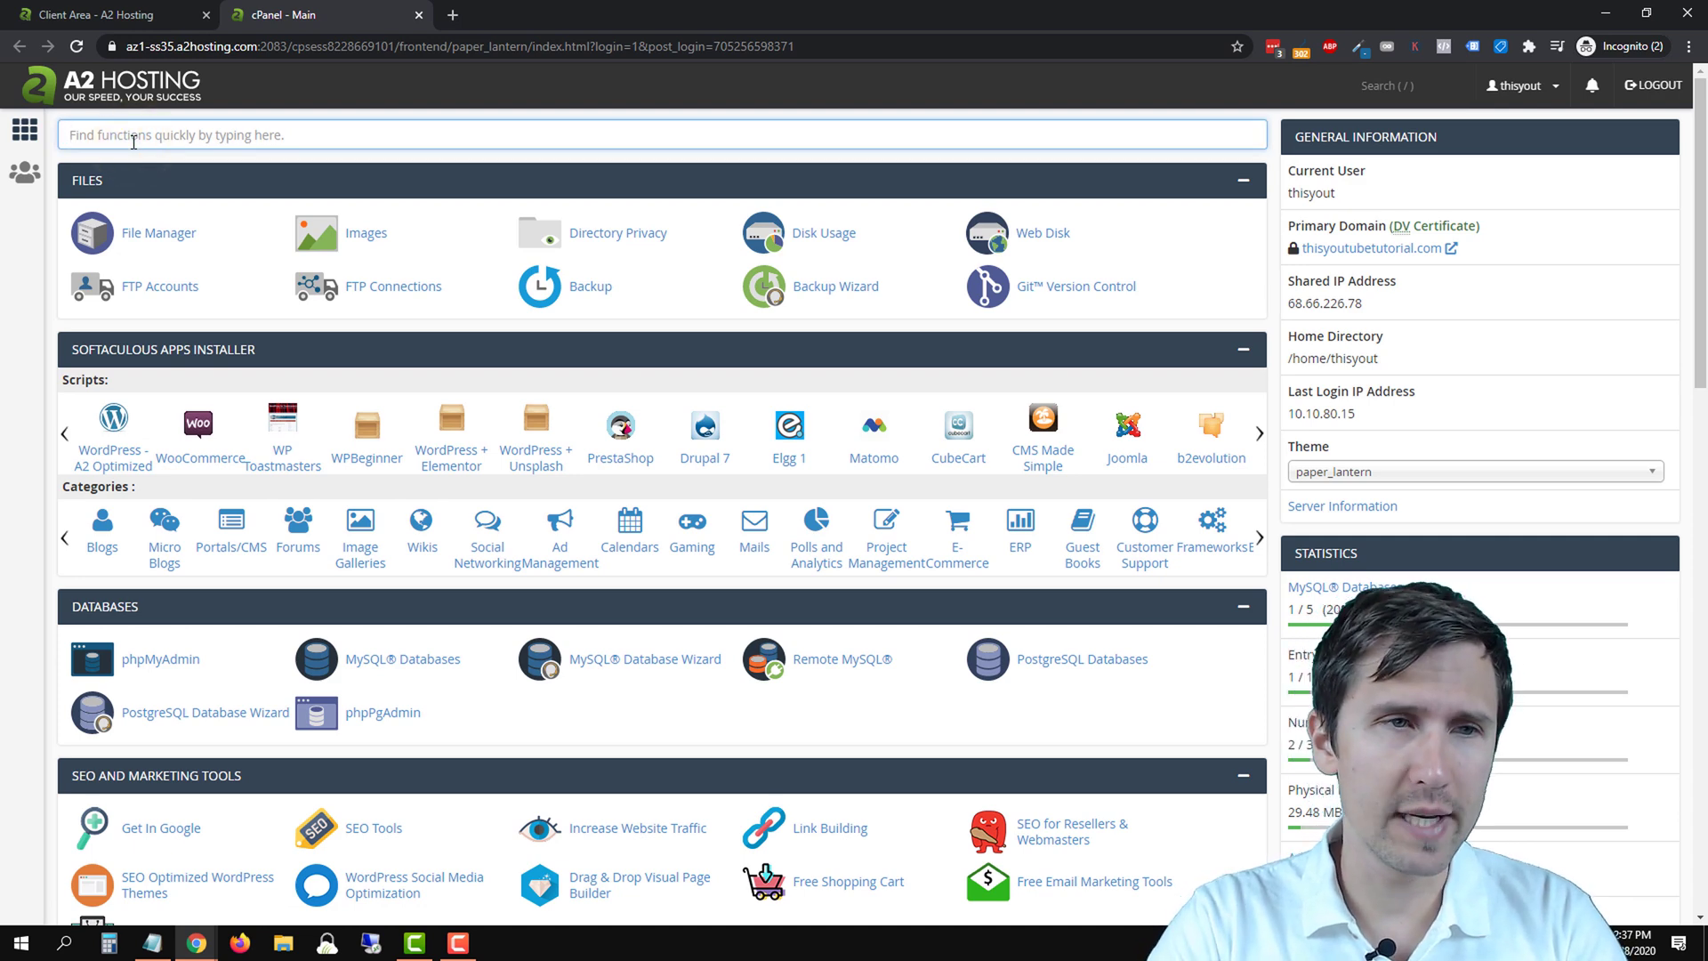
{"action": "type", "text": "file manager"}
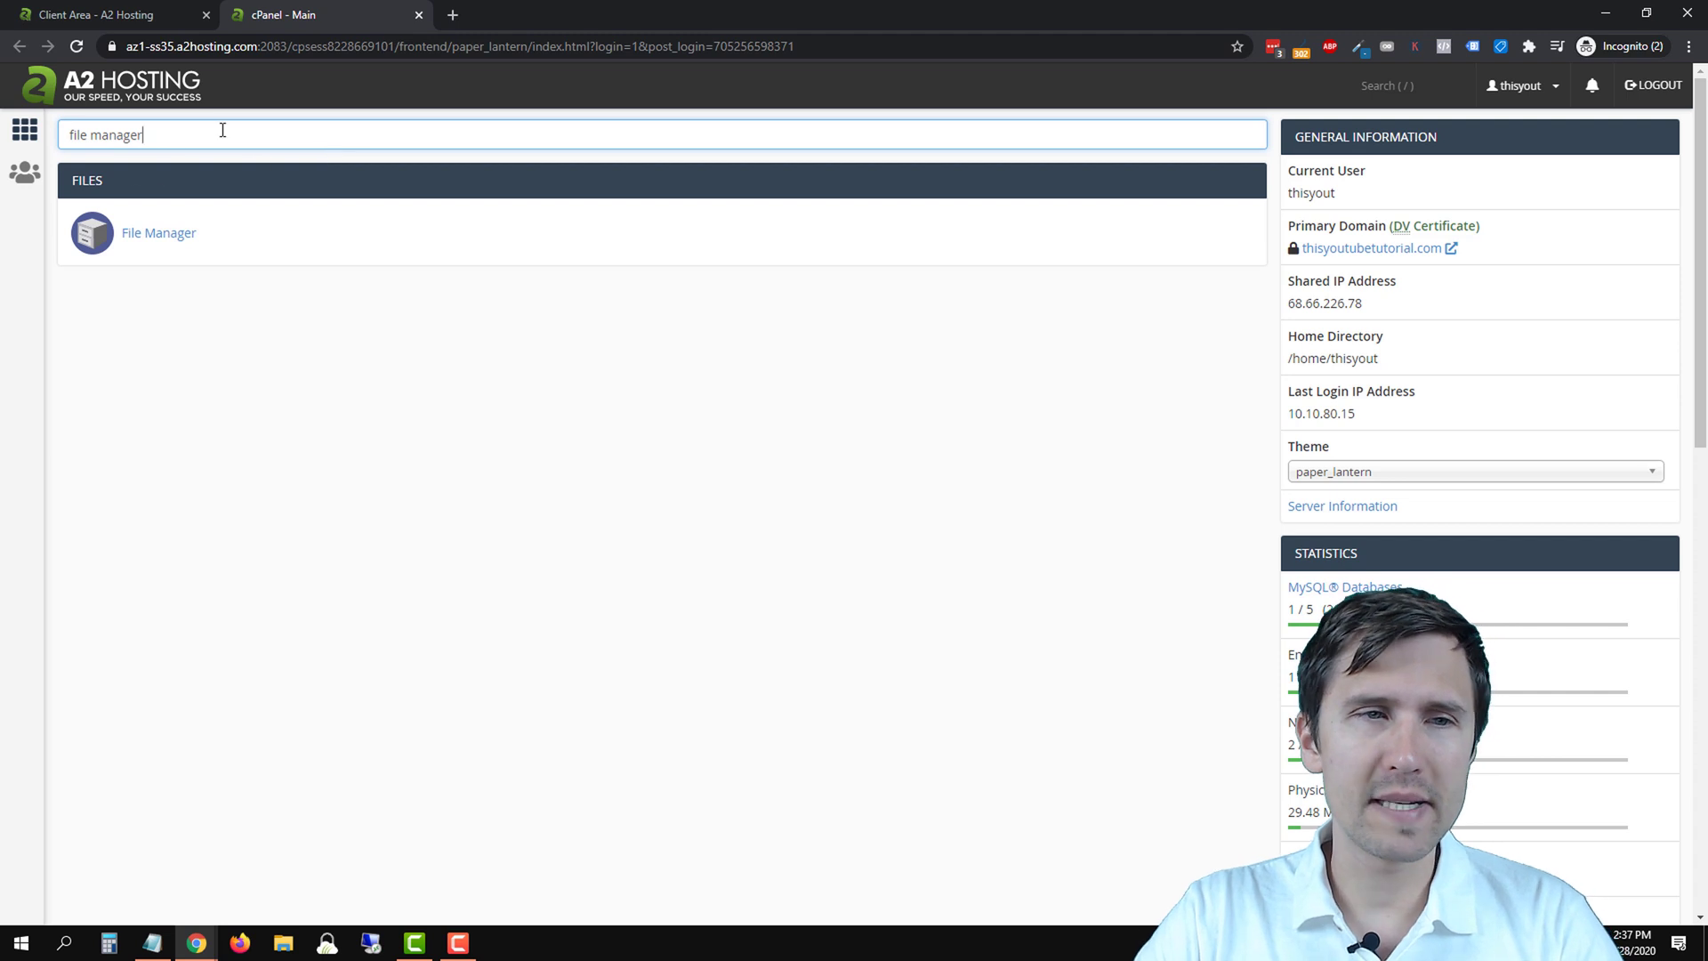
{"action": "left_click", "coordinate": [169, 240]}
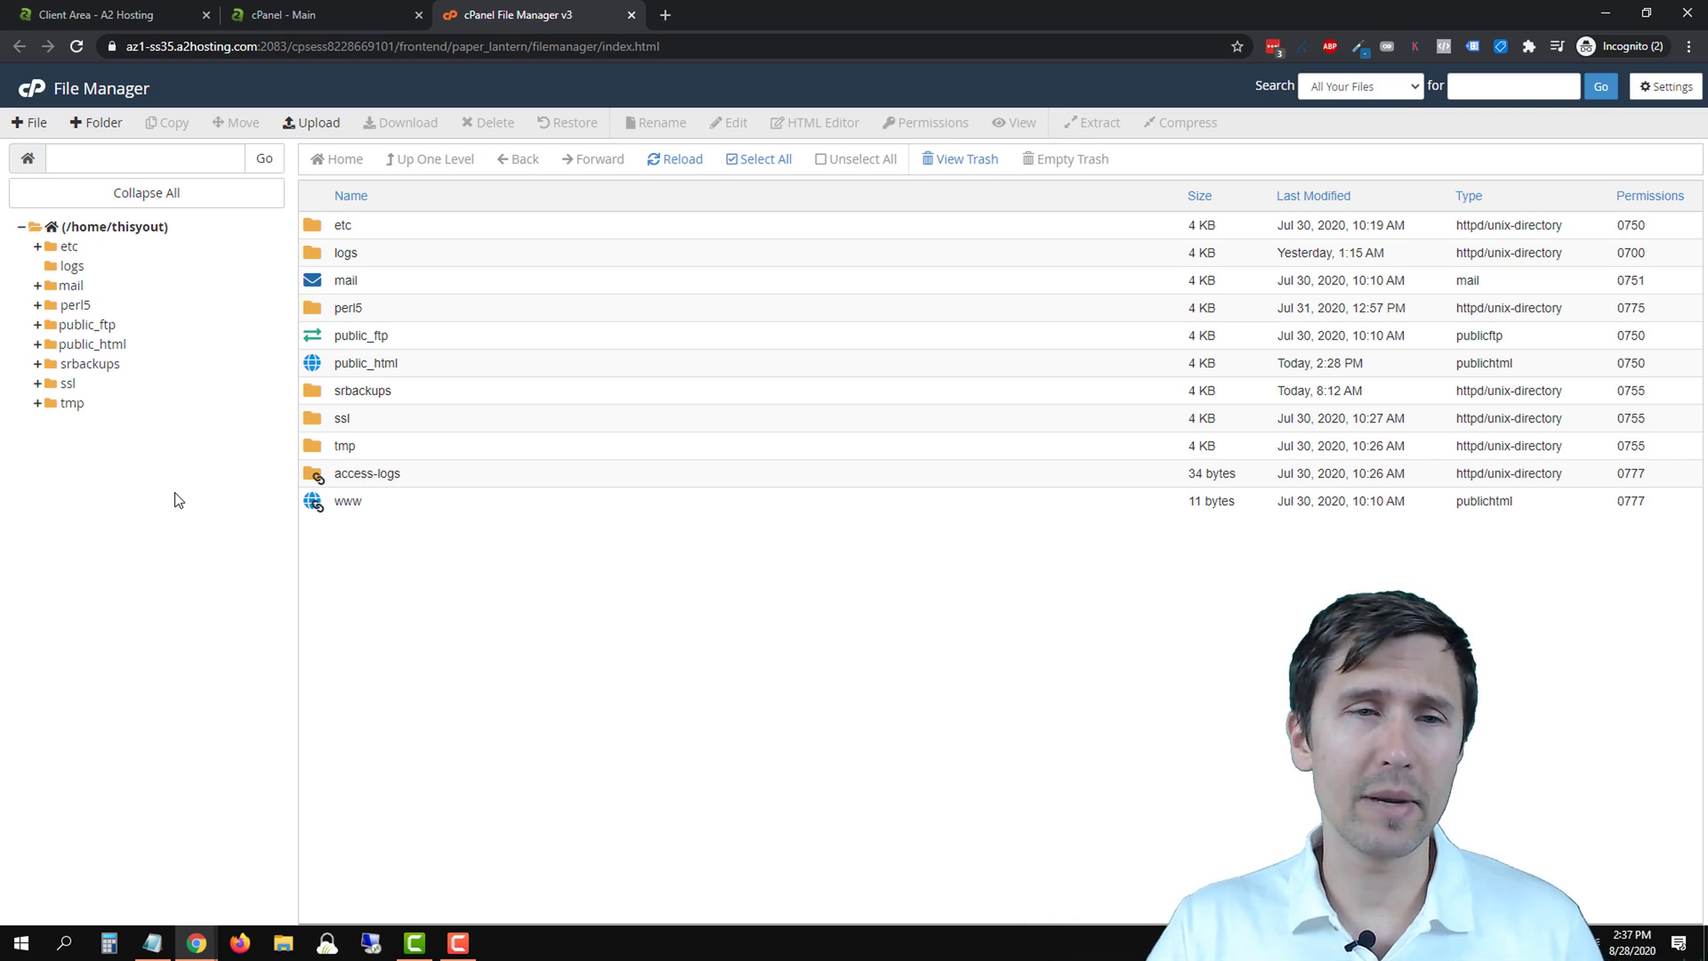
Show public_html's contents in File Manager, then save the local ads.txt in Notepad
{"action": "left_click", "coordinate": [37, 345]}
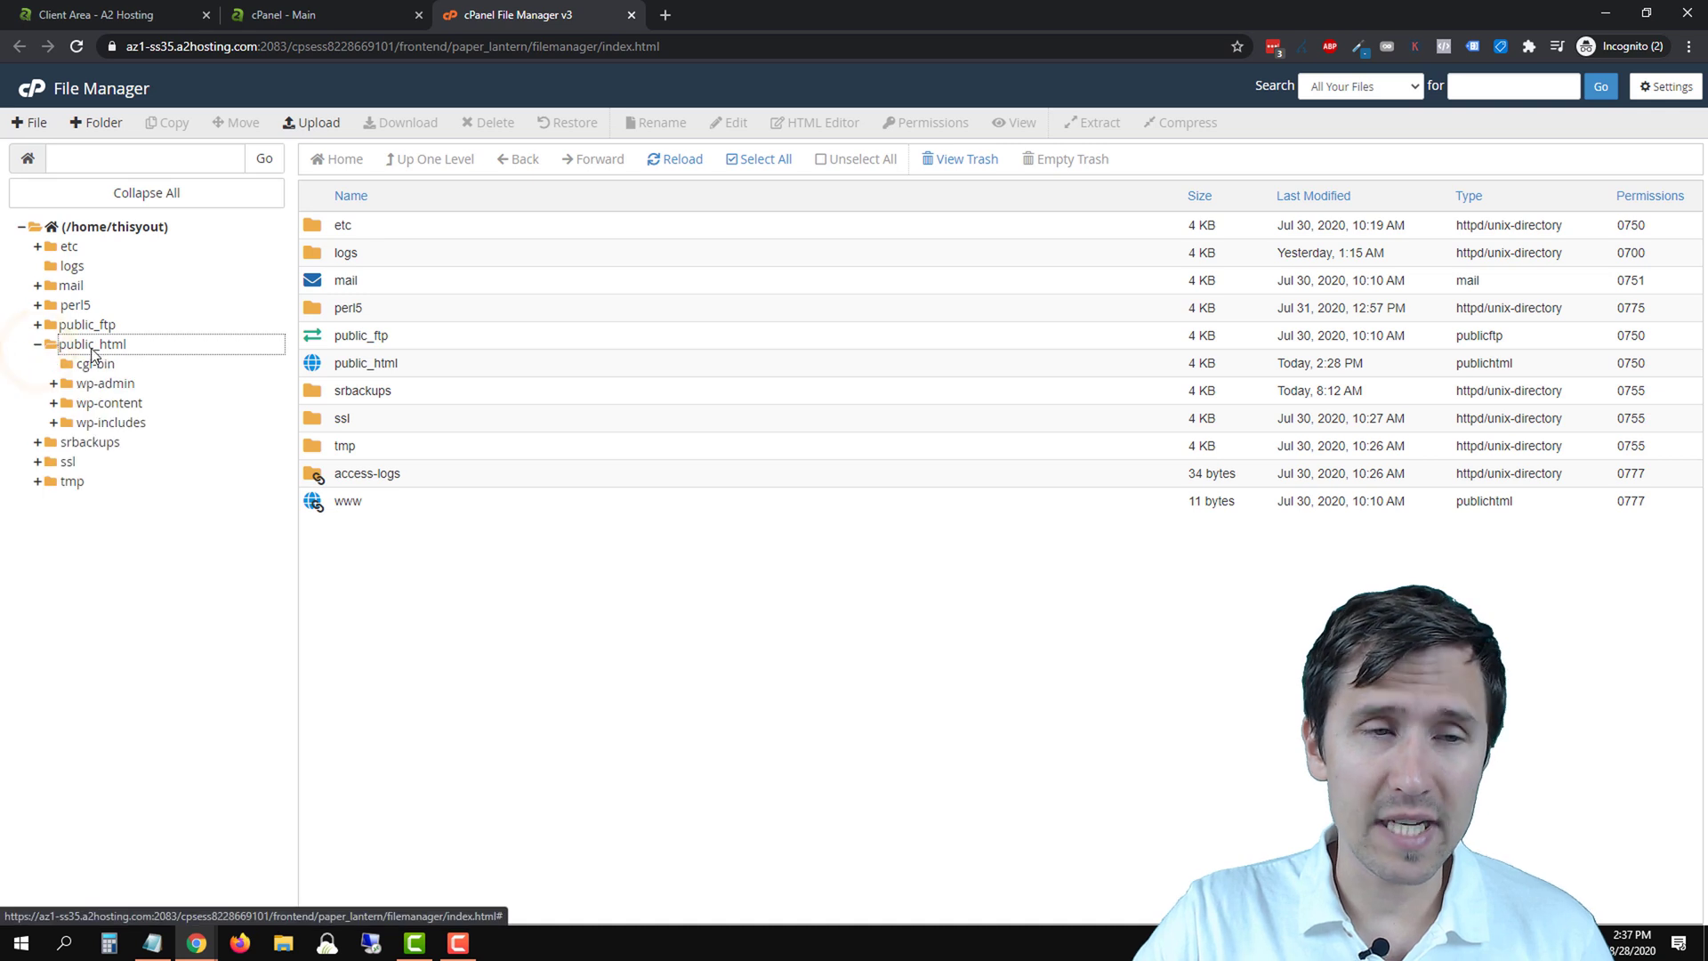
{"action": "left_click", "coordinate": [94, 345]}
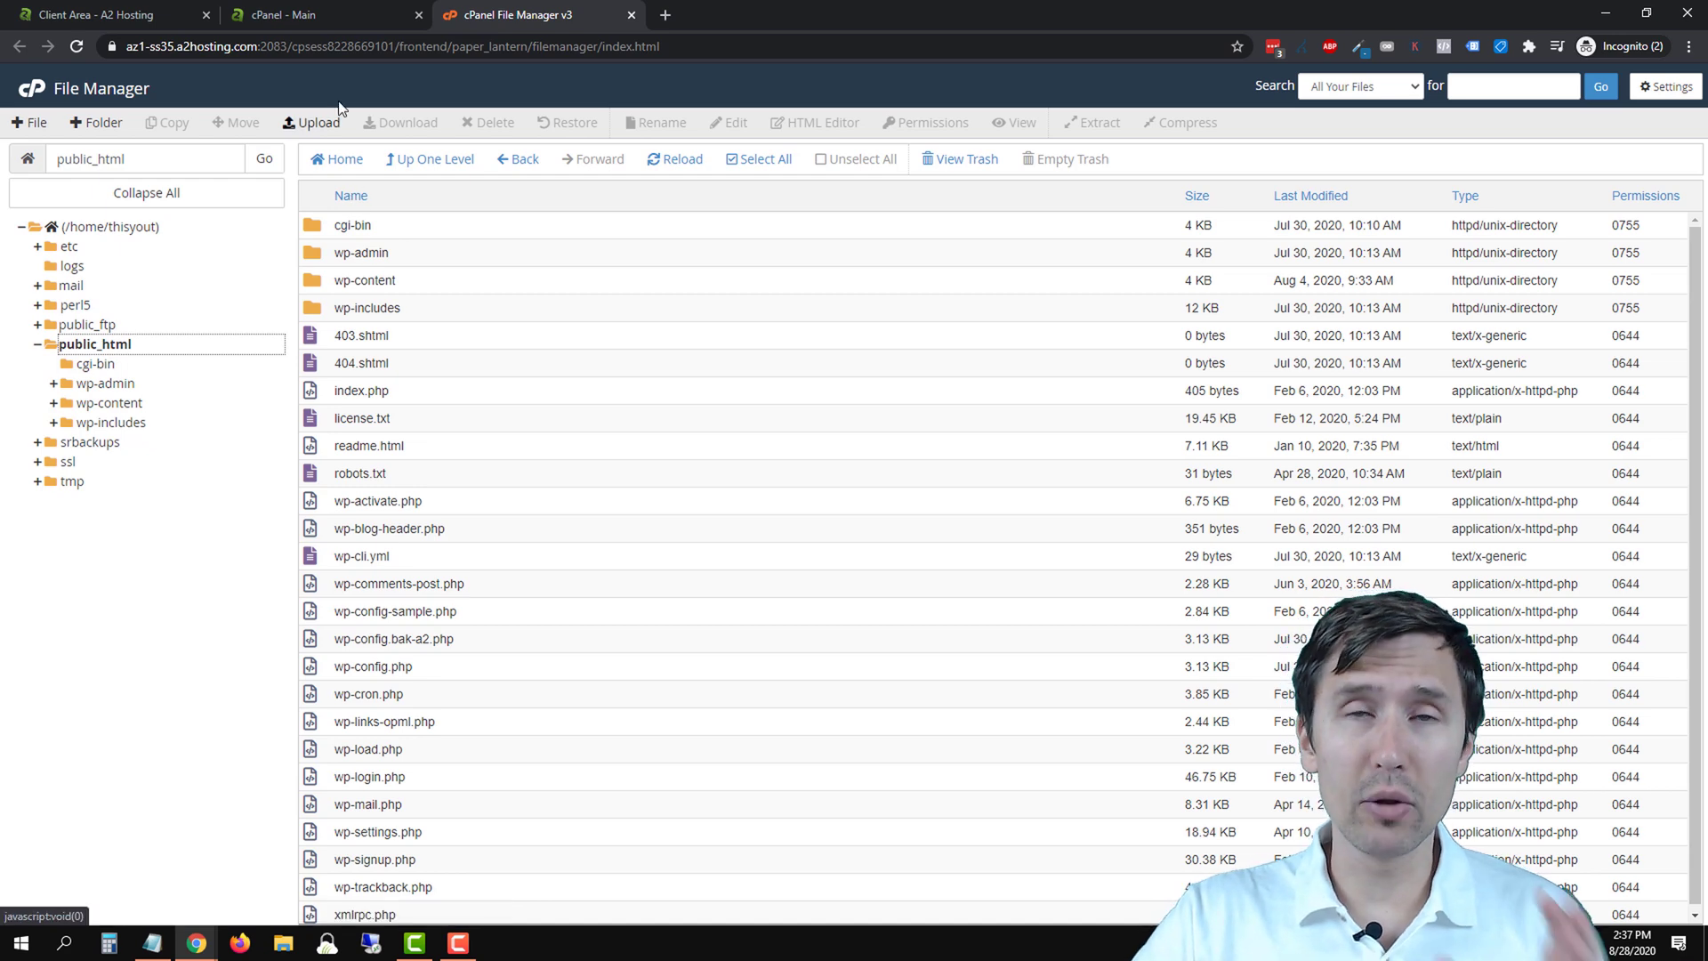
{"action": "left_click", "coordinate": [156, 942]}
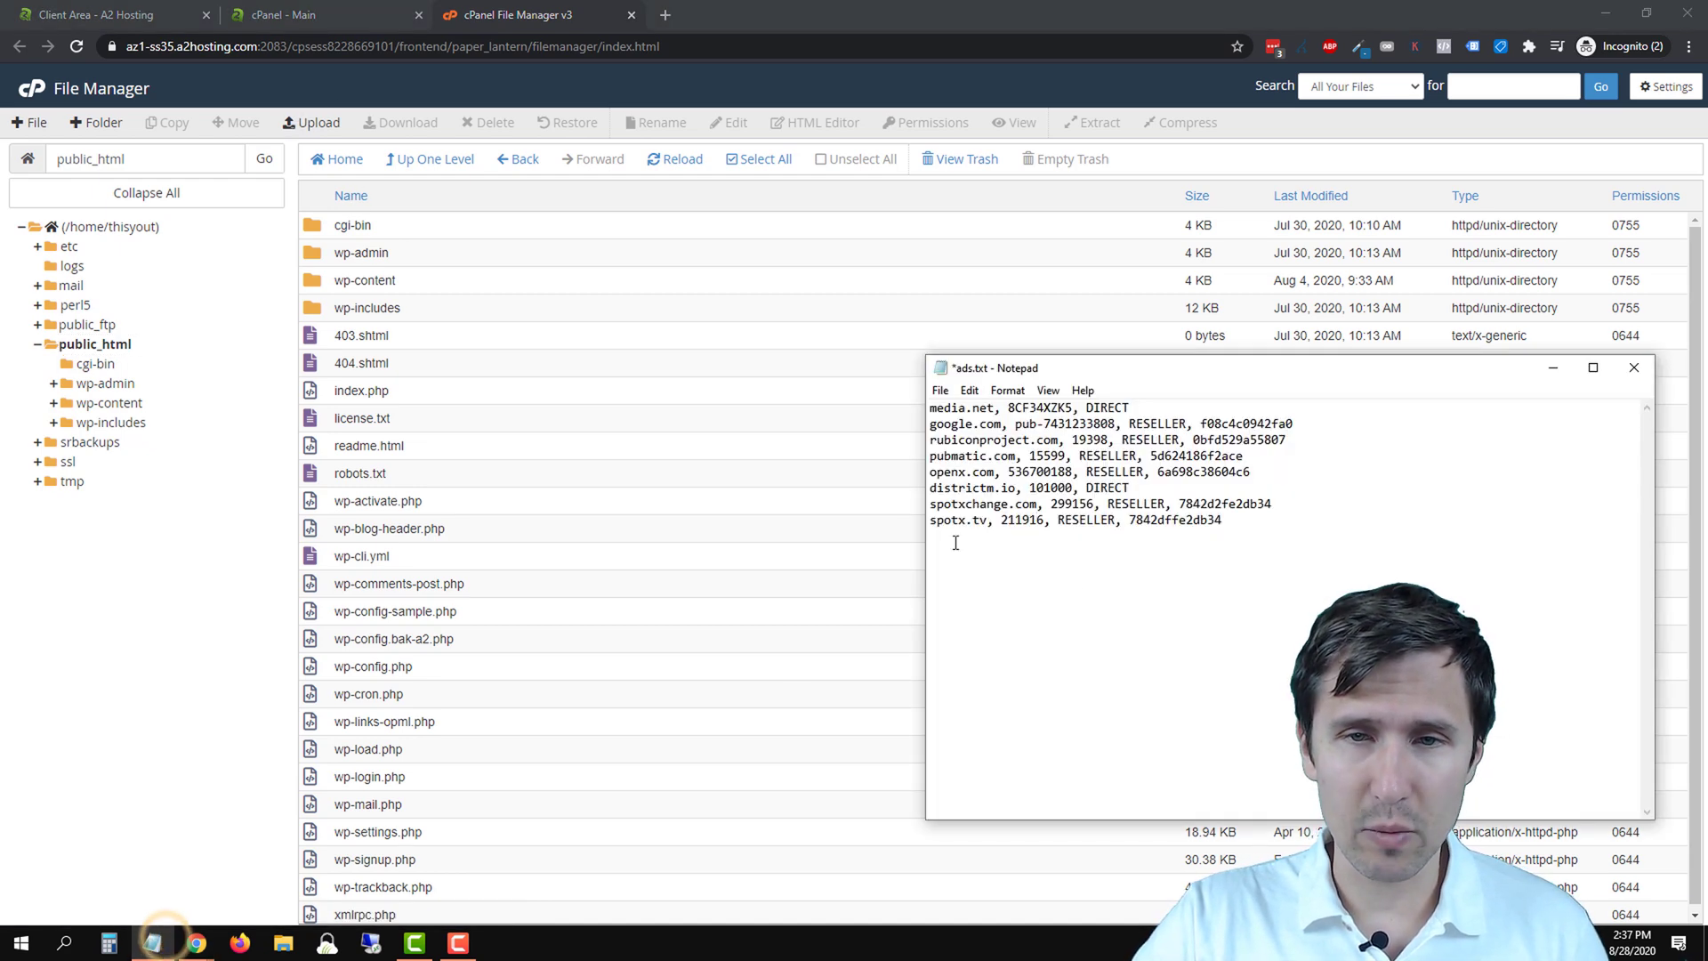
{"action": "left_click", "coordinate": [941, 391]}
{"action": "left_click", "coordinate": [961, 469]}
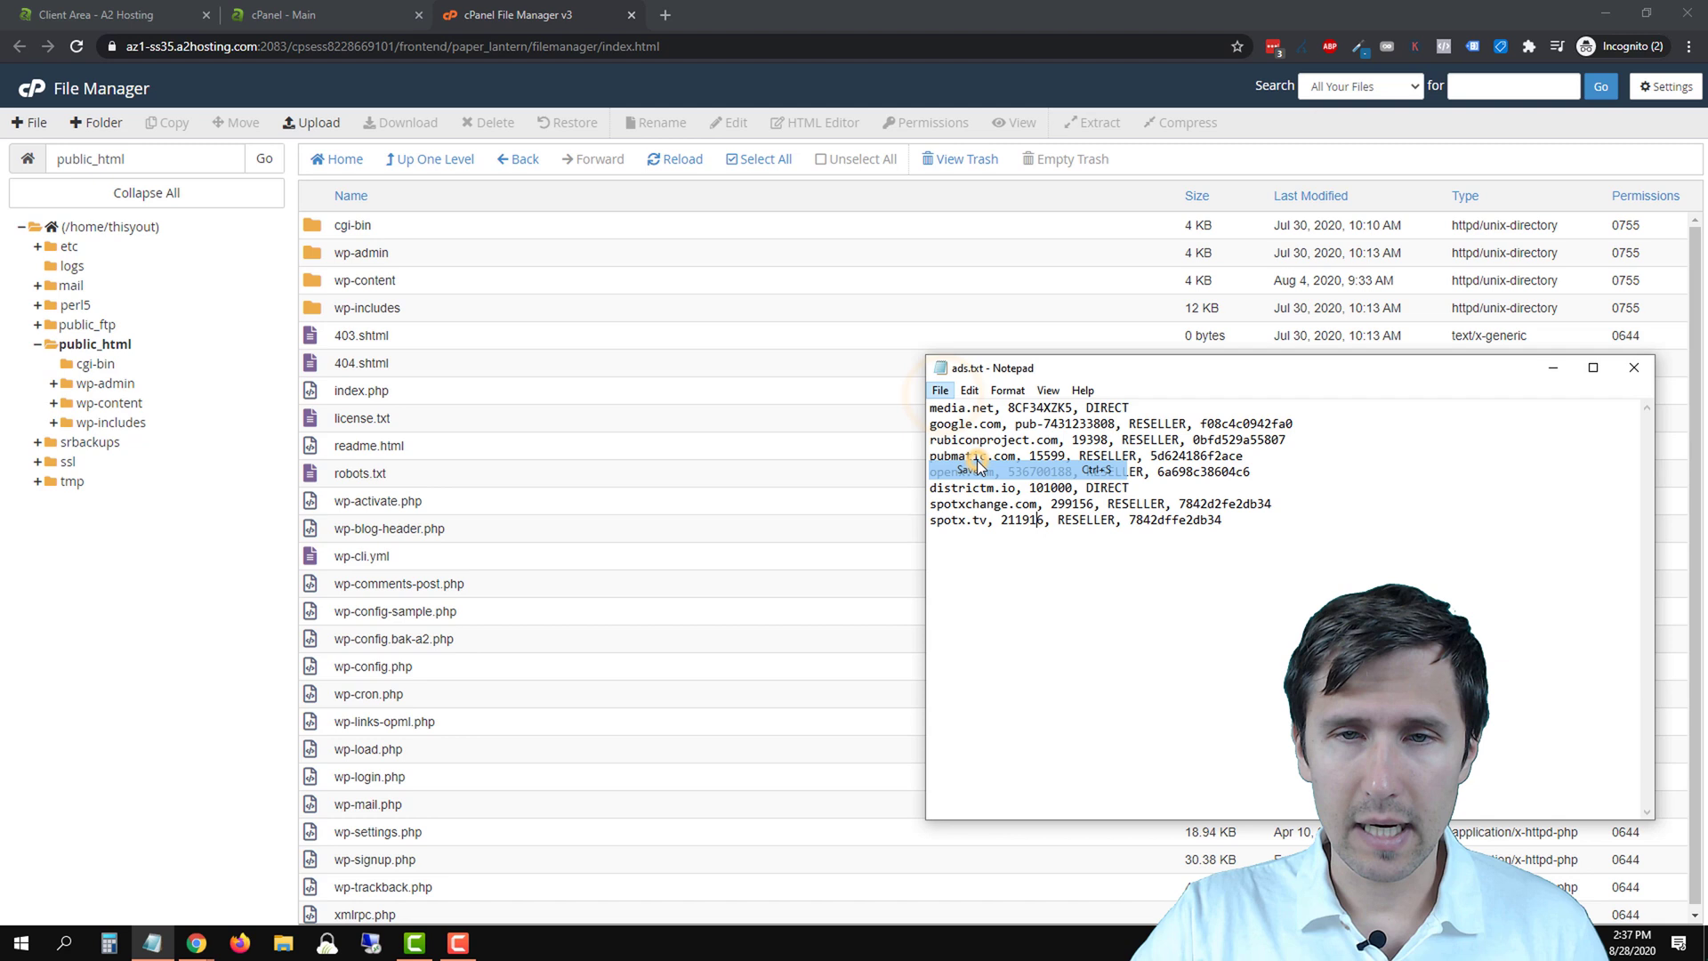
{"action": "left_click", "coordinate": [164, 652]}
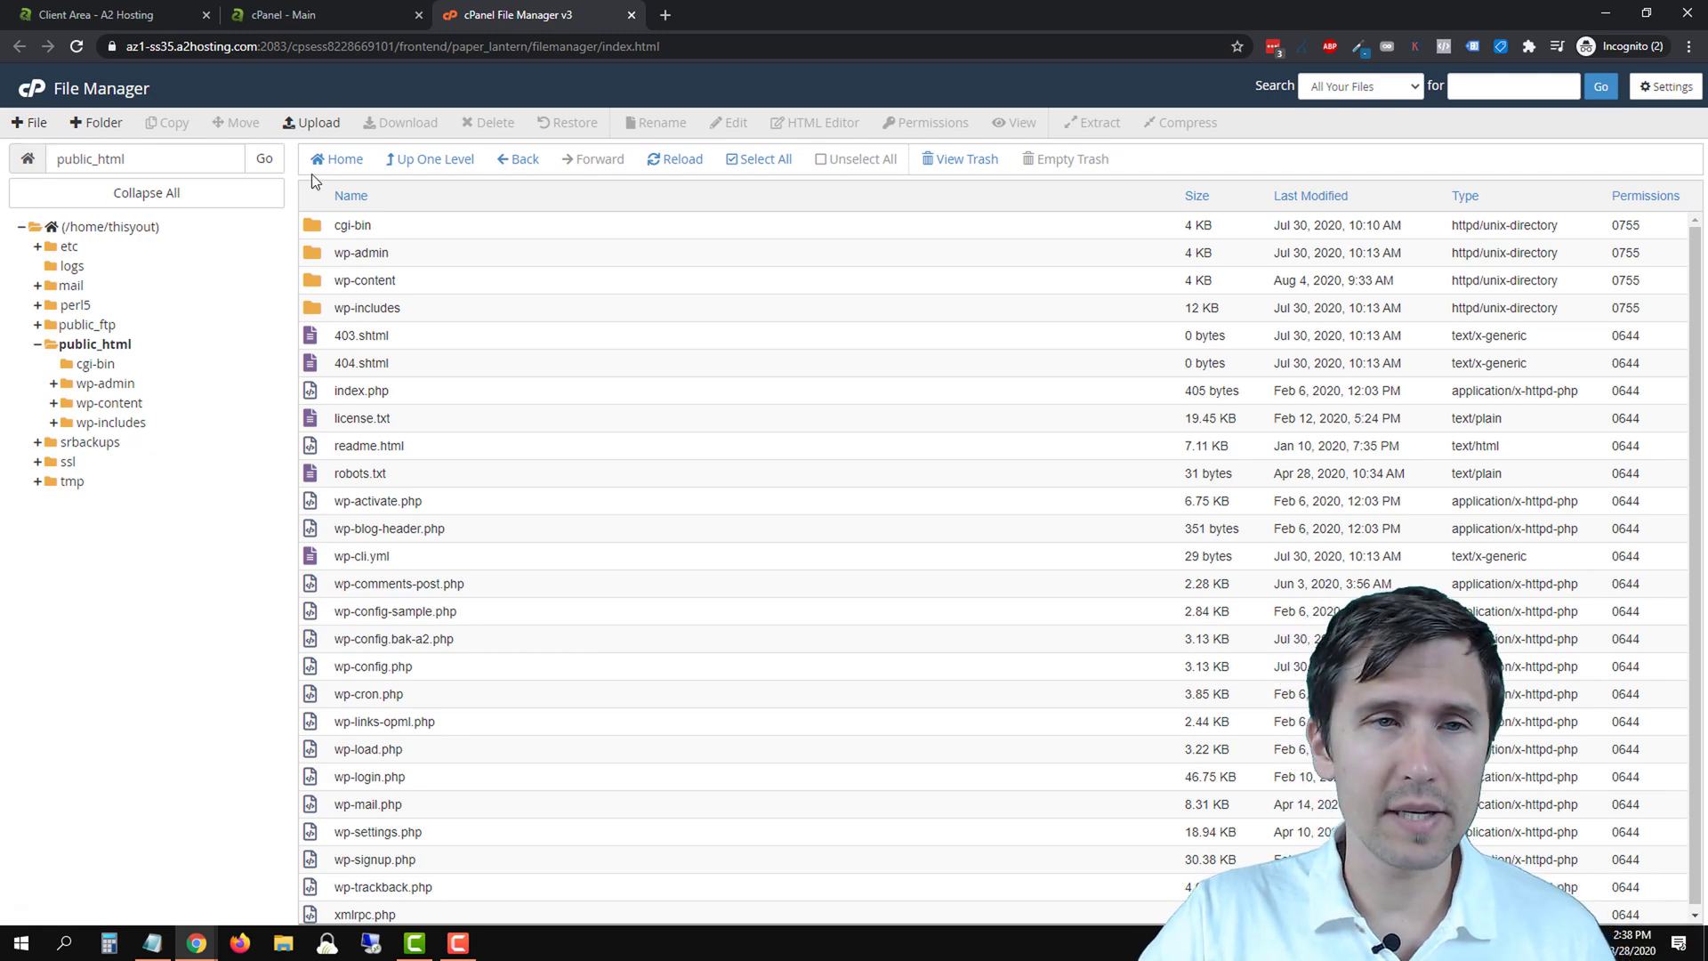
Upload ads.txt from Downloads into public_html and return to the listing
{"action": "left_click", "coordinate": [314, 123]}
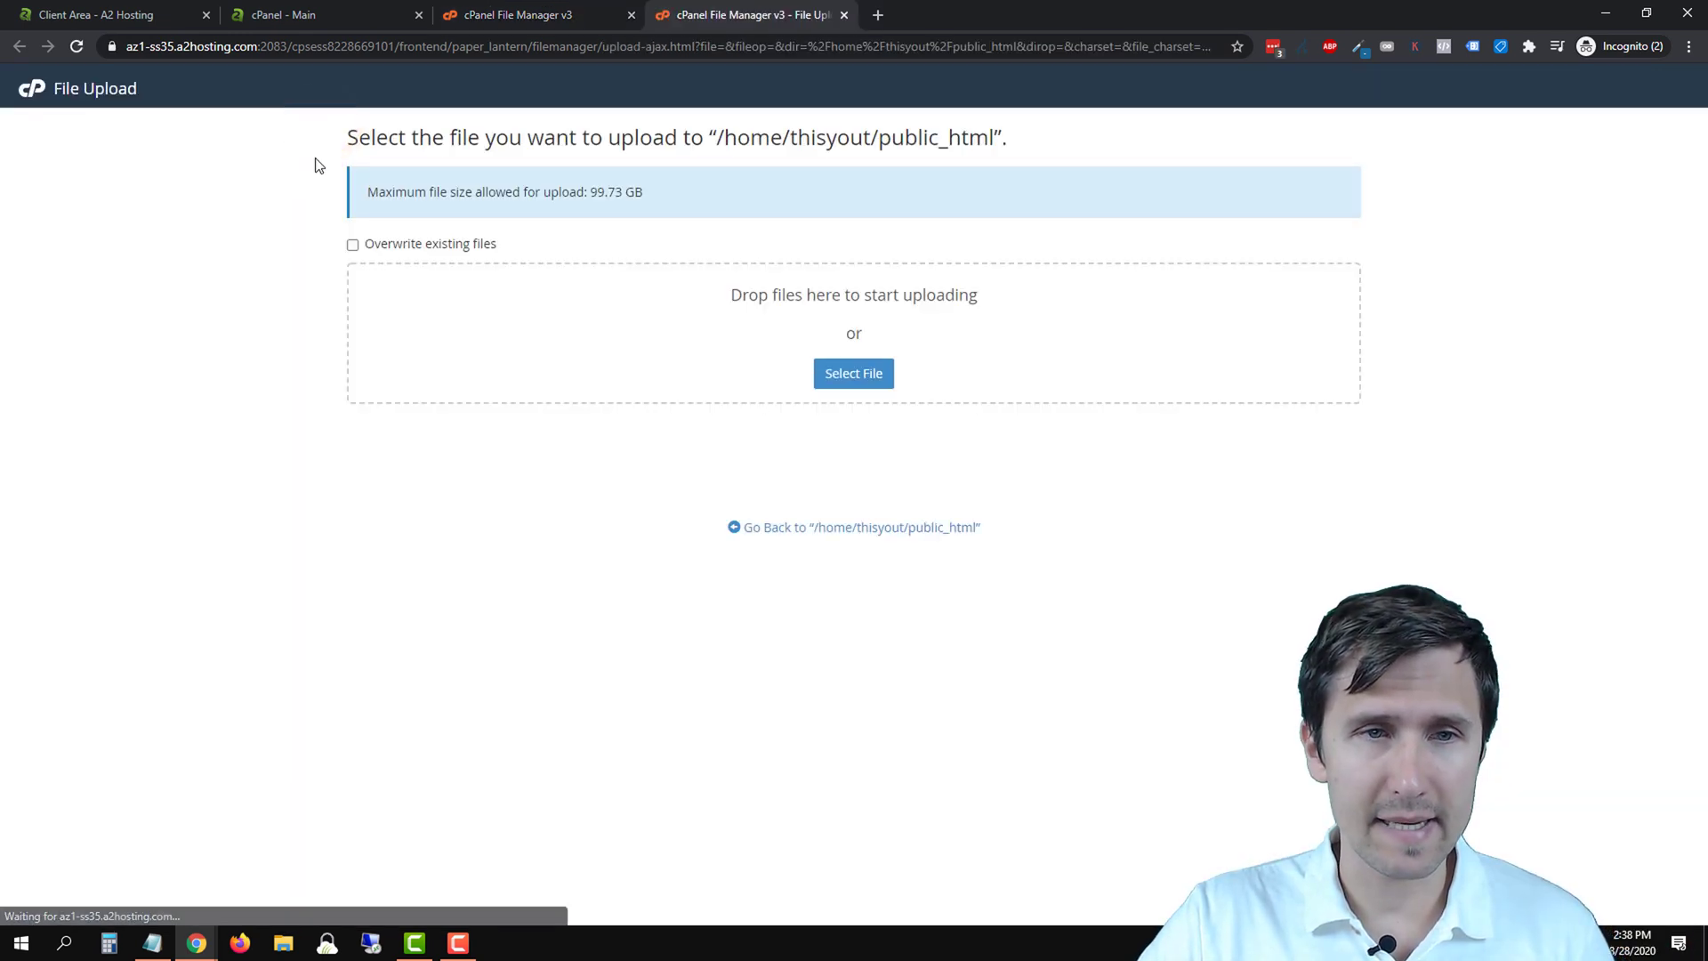
{"action": "left_click", "coordinate": [869, 380]}
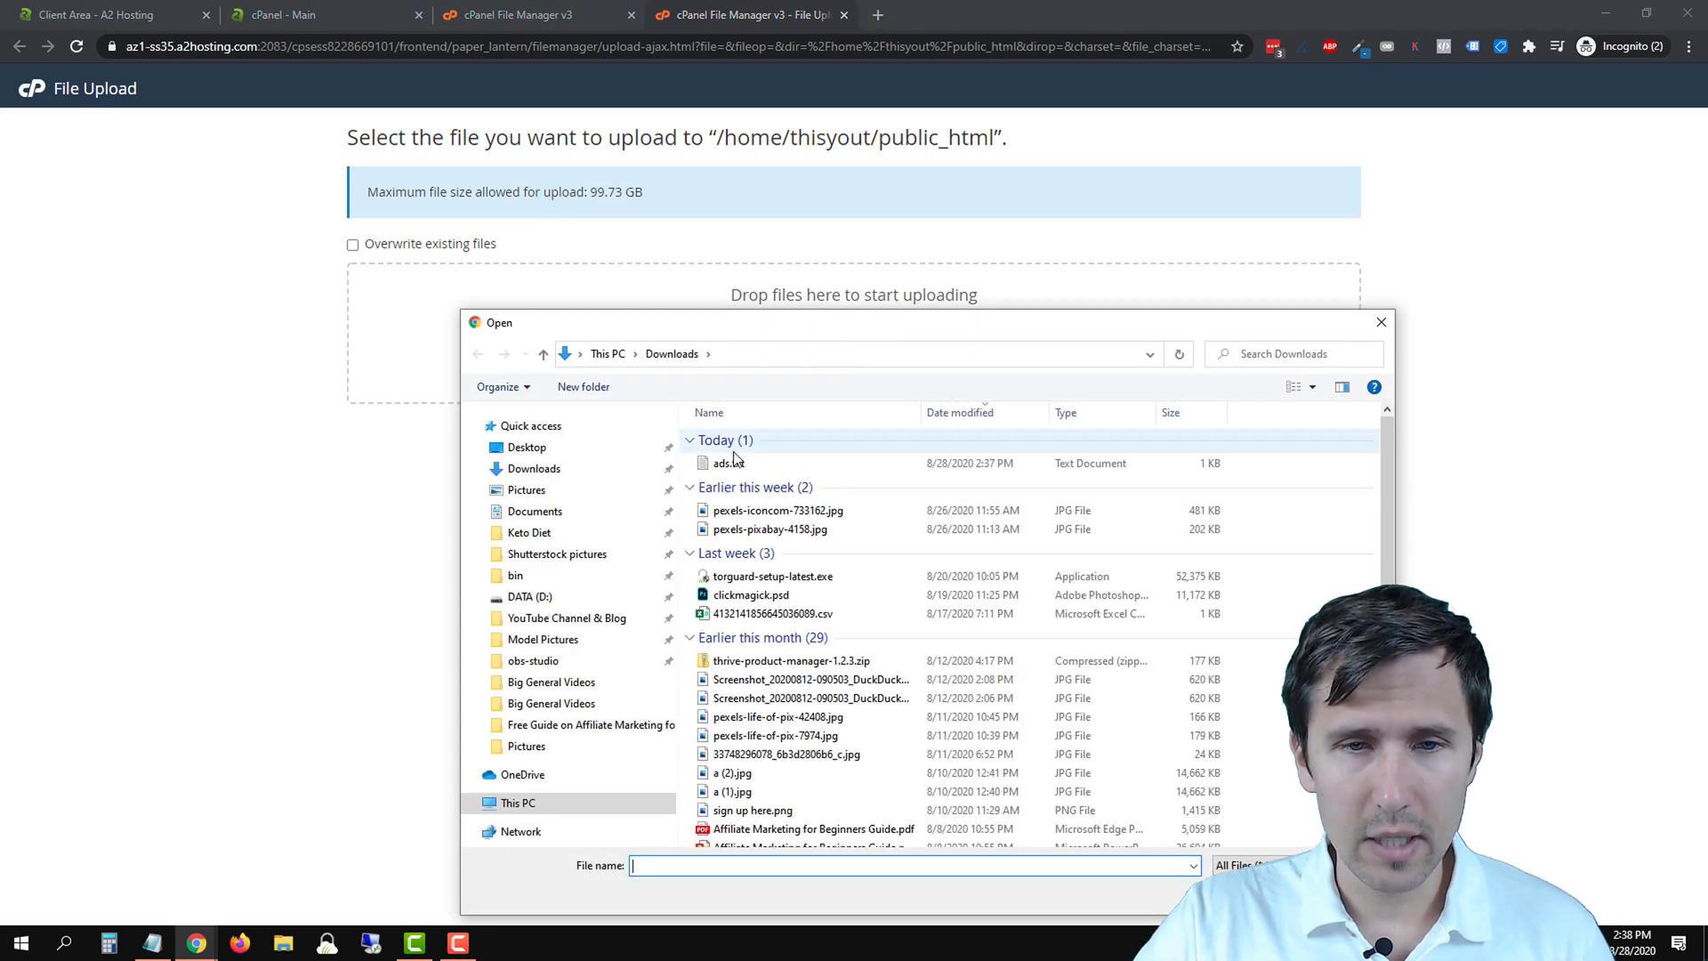
{"action": "double_click", "coordinate": [728, 463]}
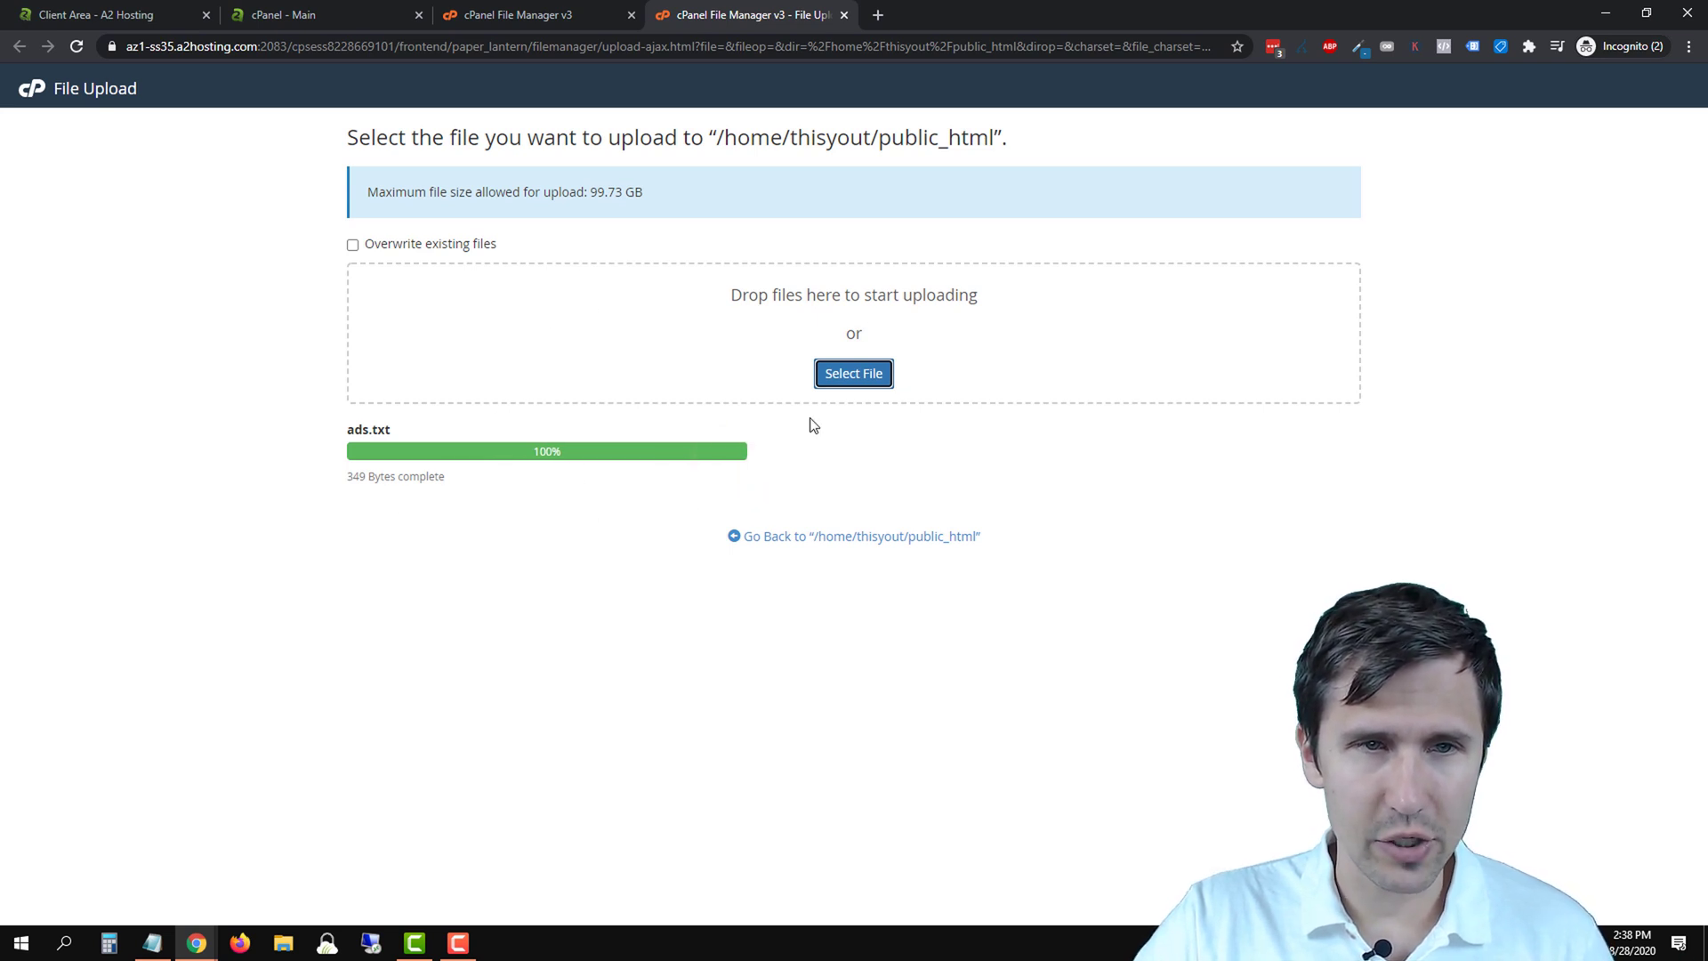
{"action": "left_click", "coordinate": [816, 541]}
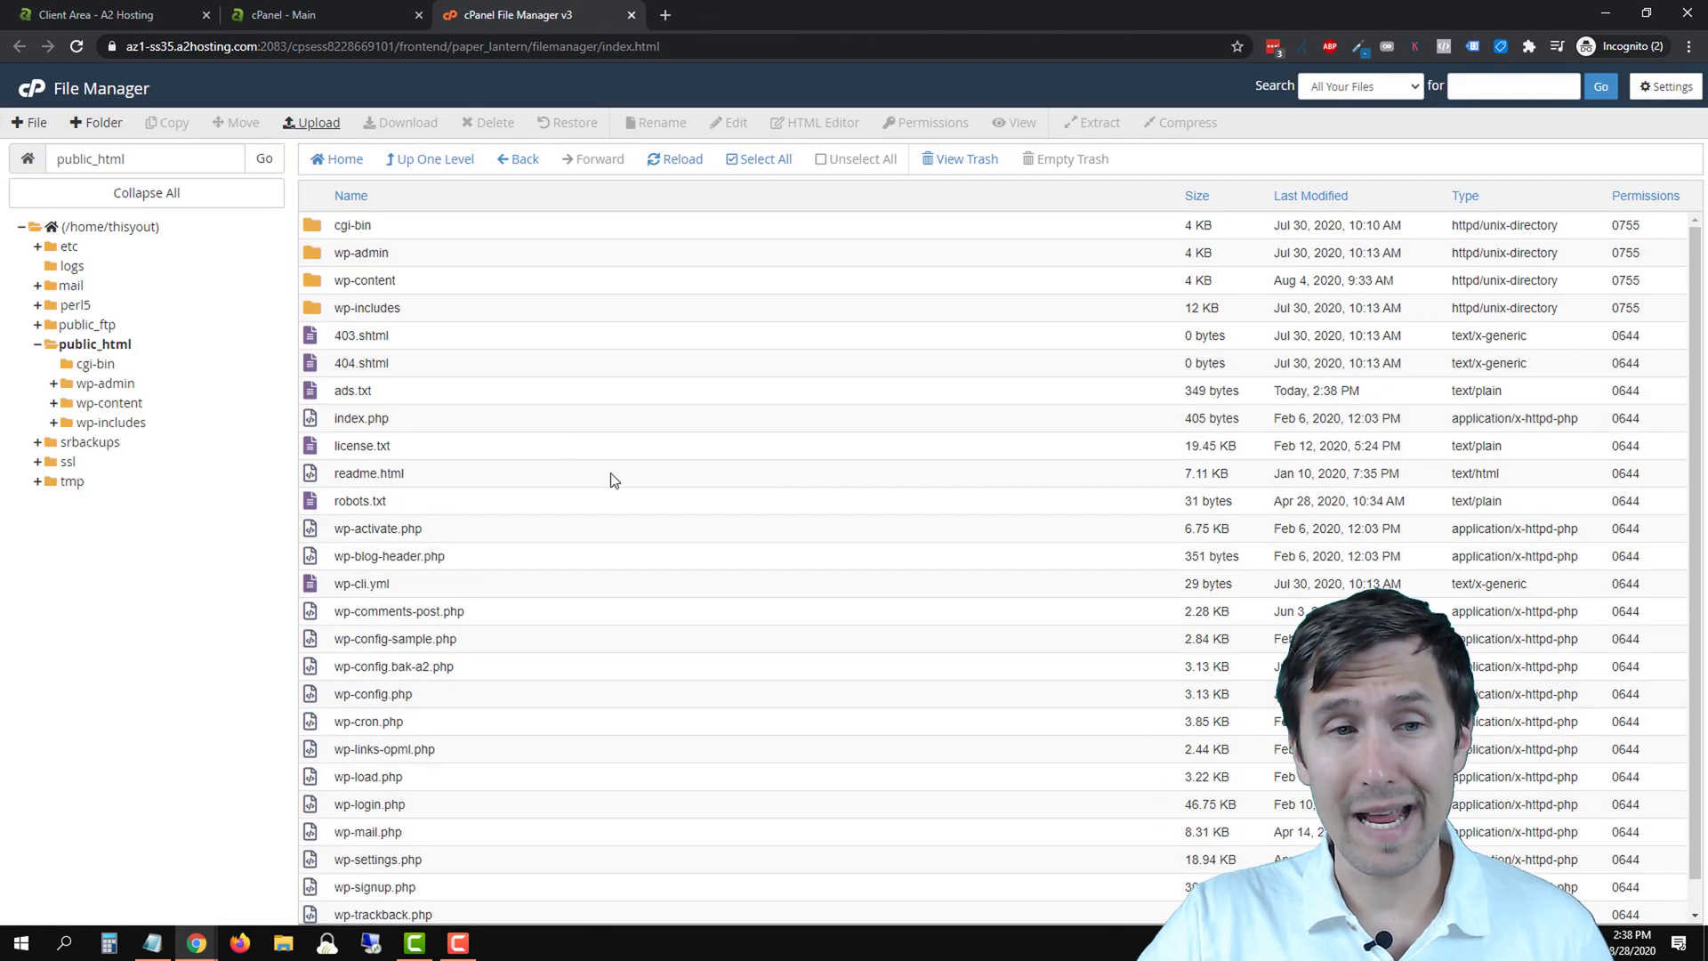
Download the uploaded ads.txt and open it to verify its contents
{"action": "double_click", "coordinate": [408, 389]}
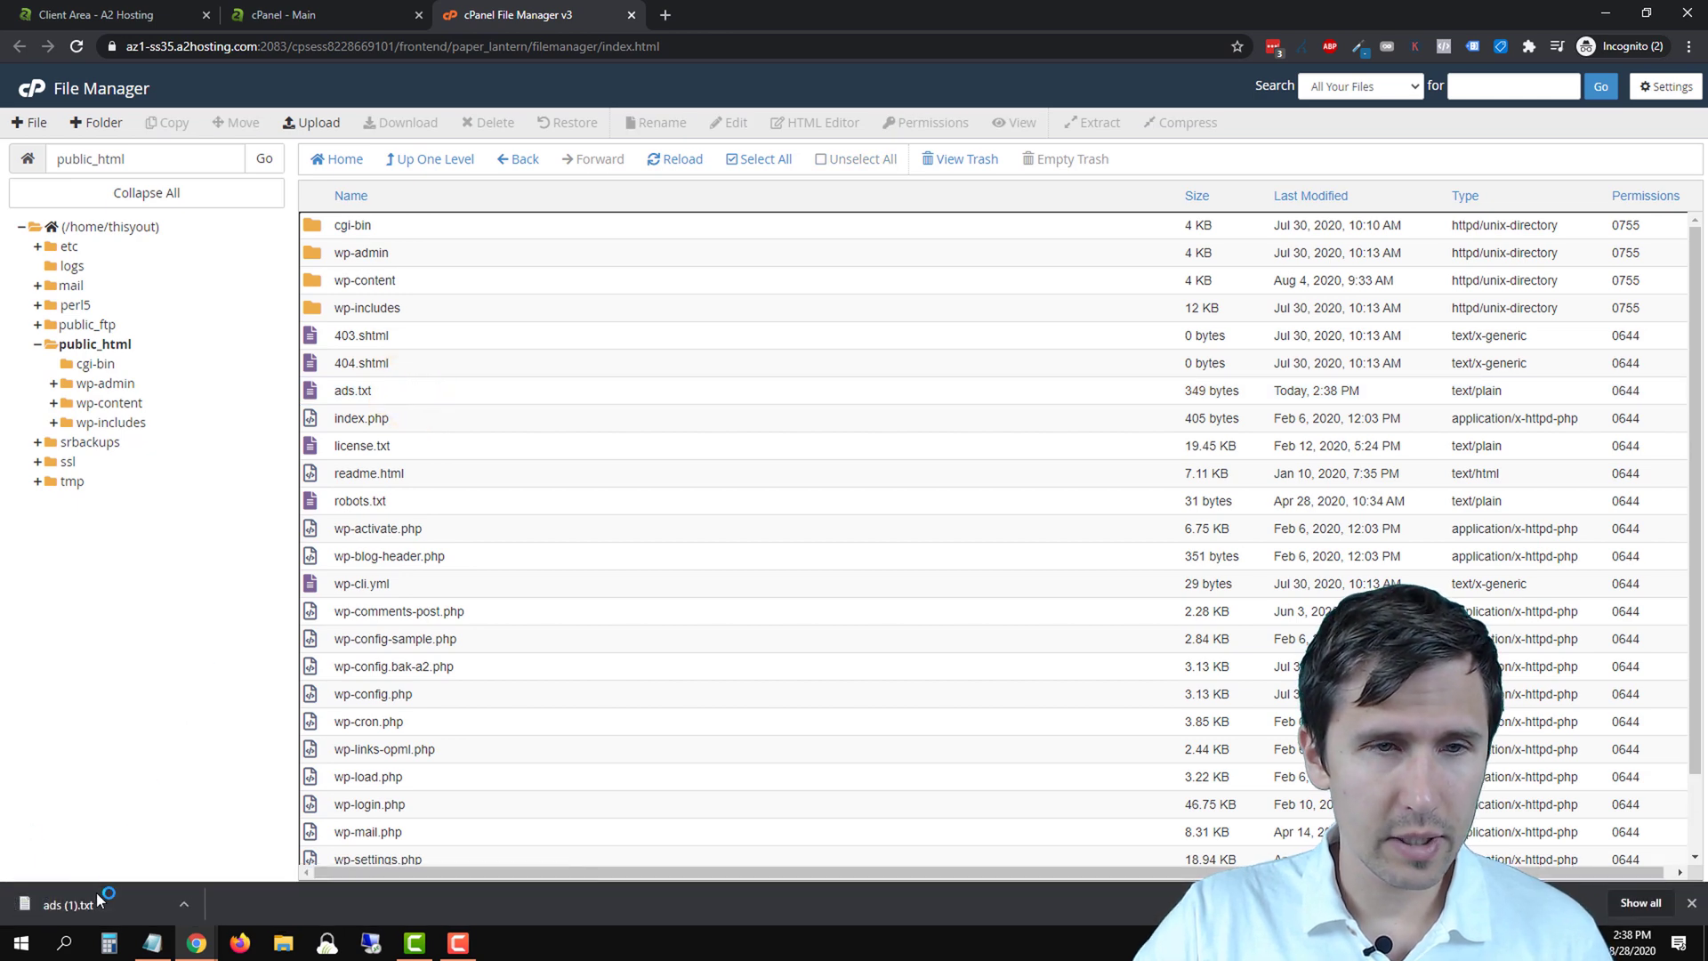
{"action": "left_click", "coordinate": [80, 904]}
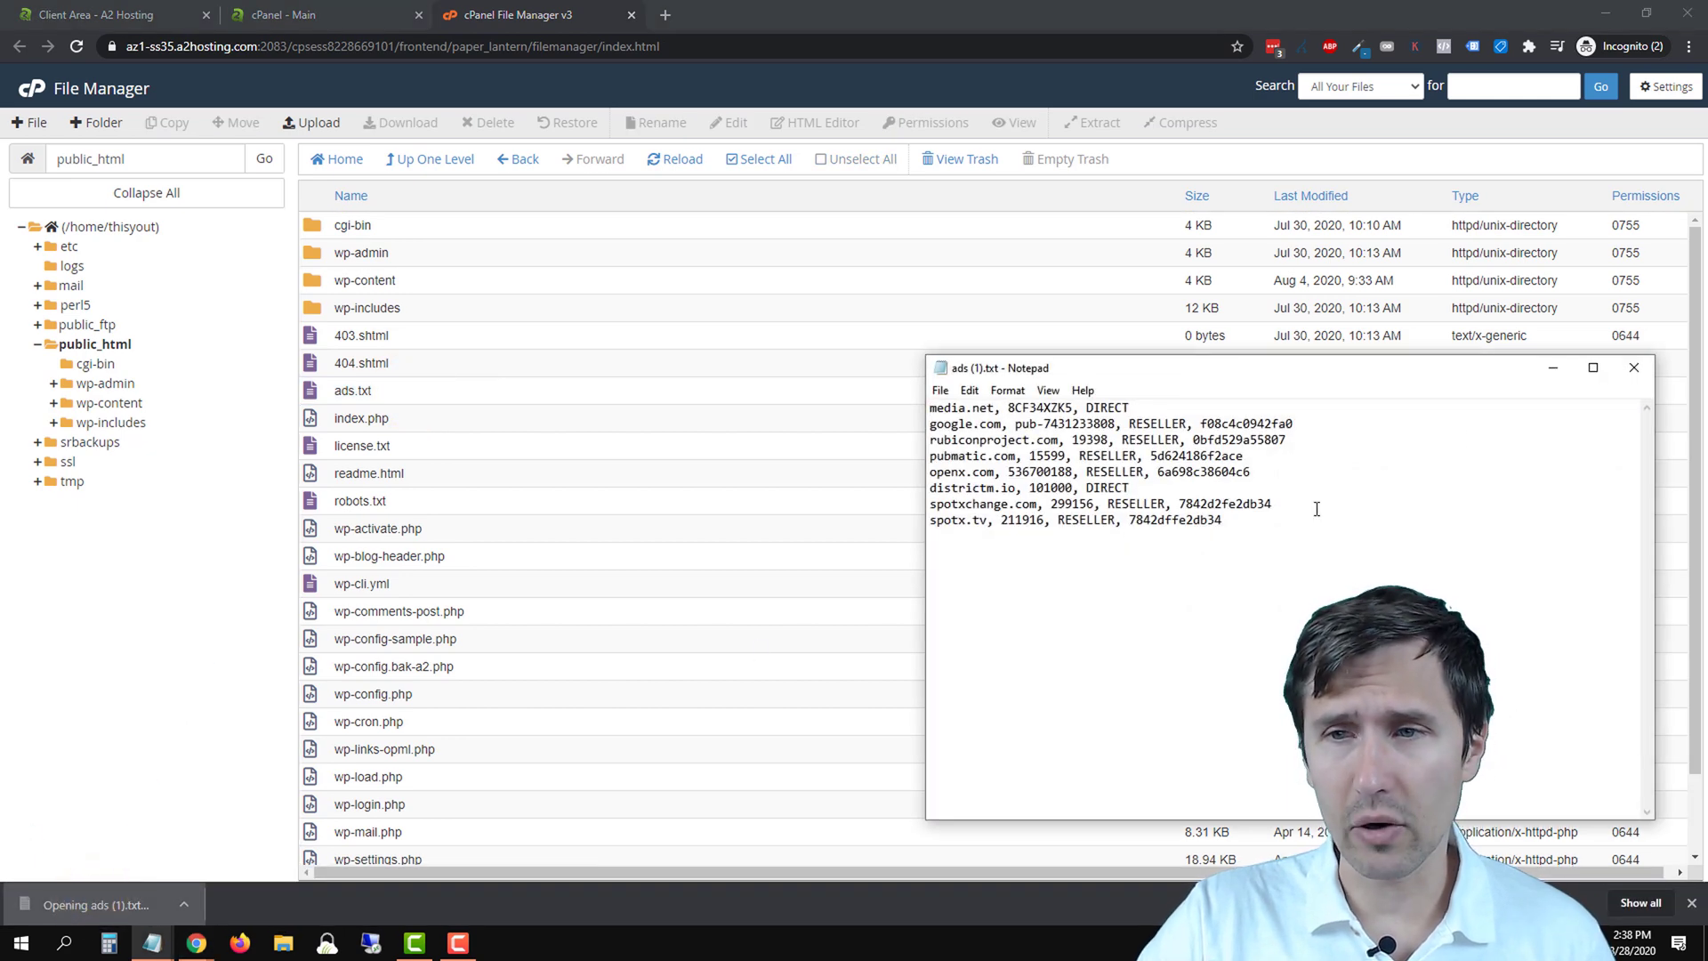
{"action": "left_click", "coordinate": [1634, 367]}
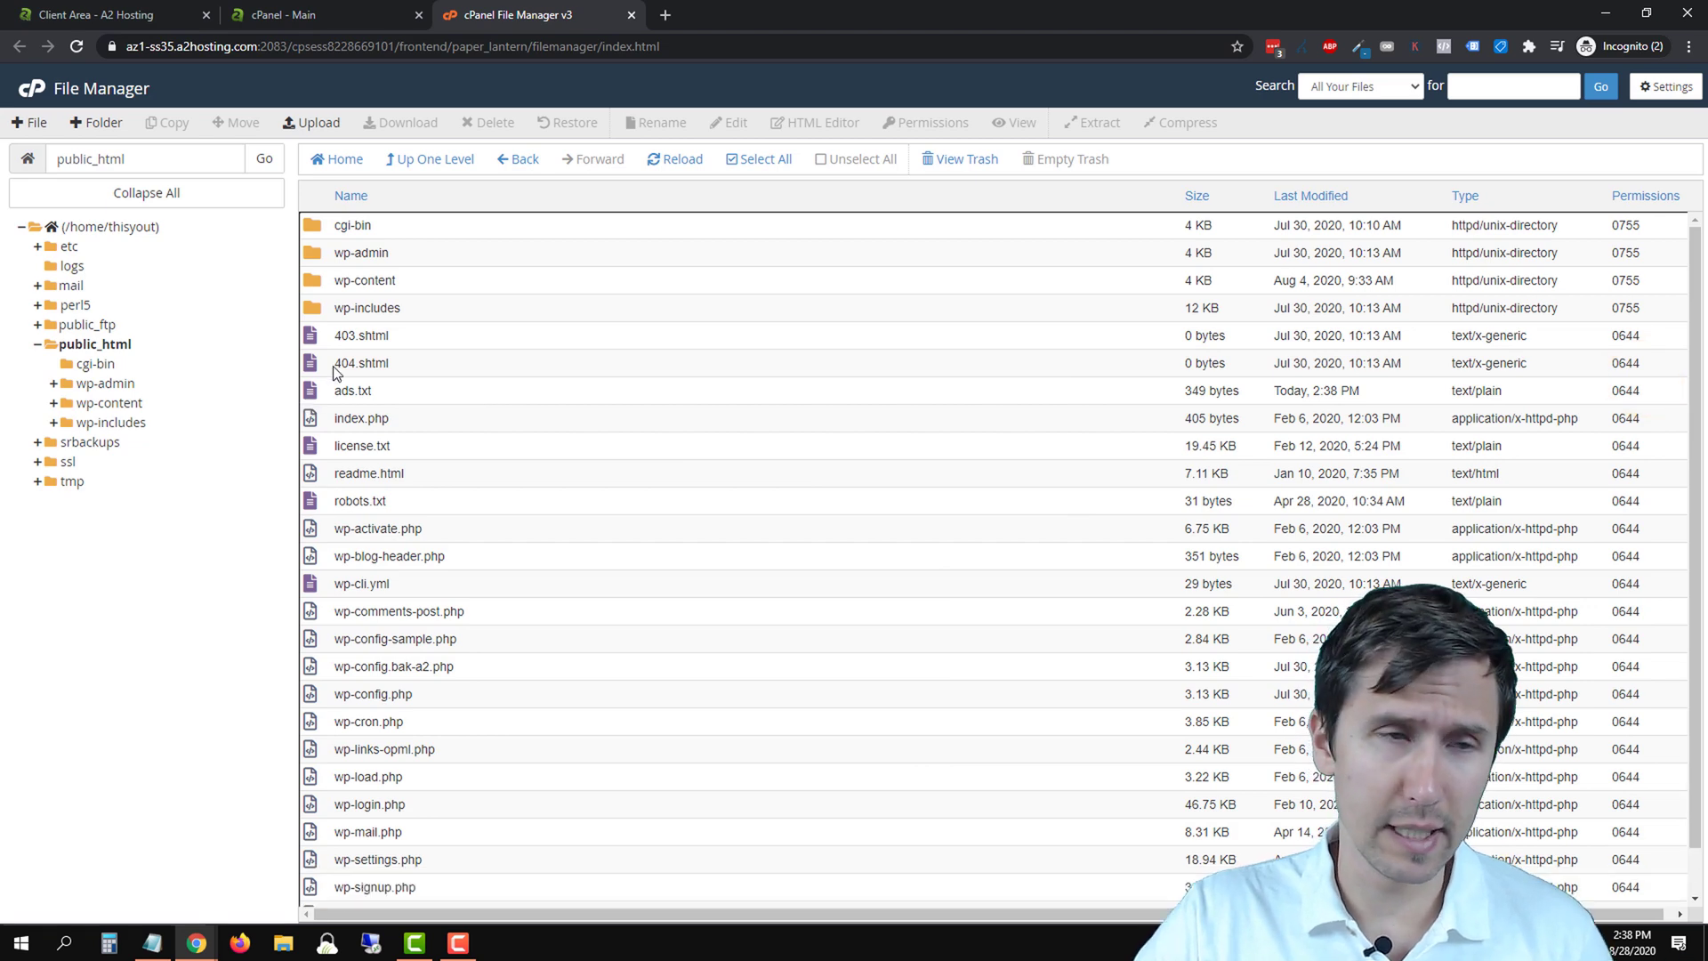
Create a new file ads2.txt in public_html and open it in the editor
{"action": "left_click", "coordinate": [25, 124]}
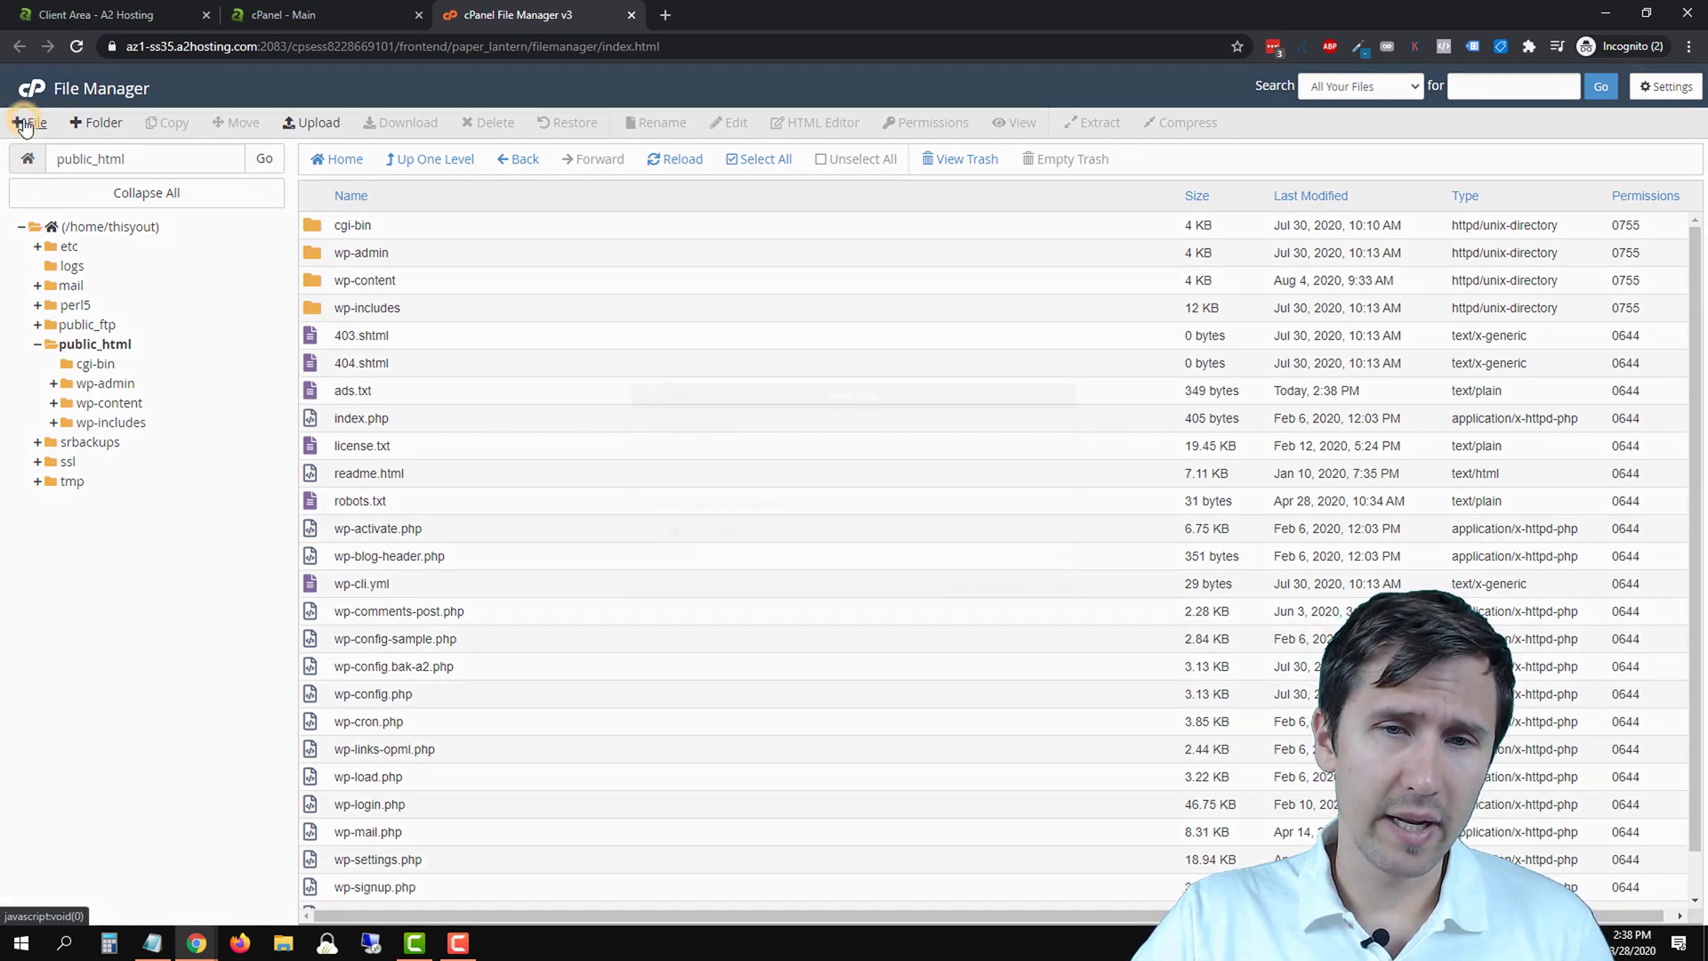
{"action": "type", "text": "ads2.txt"}
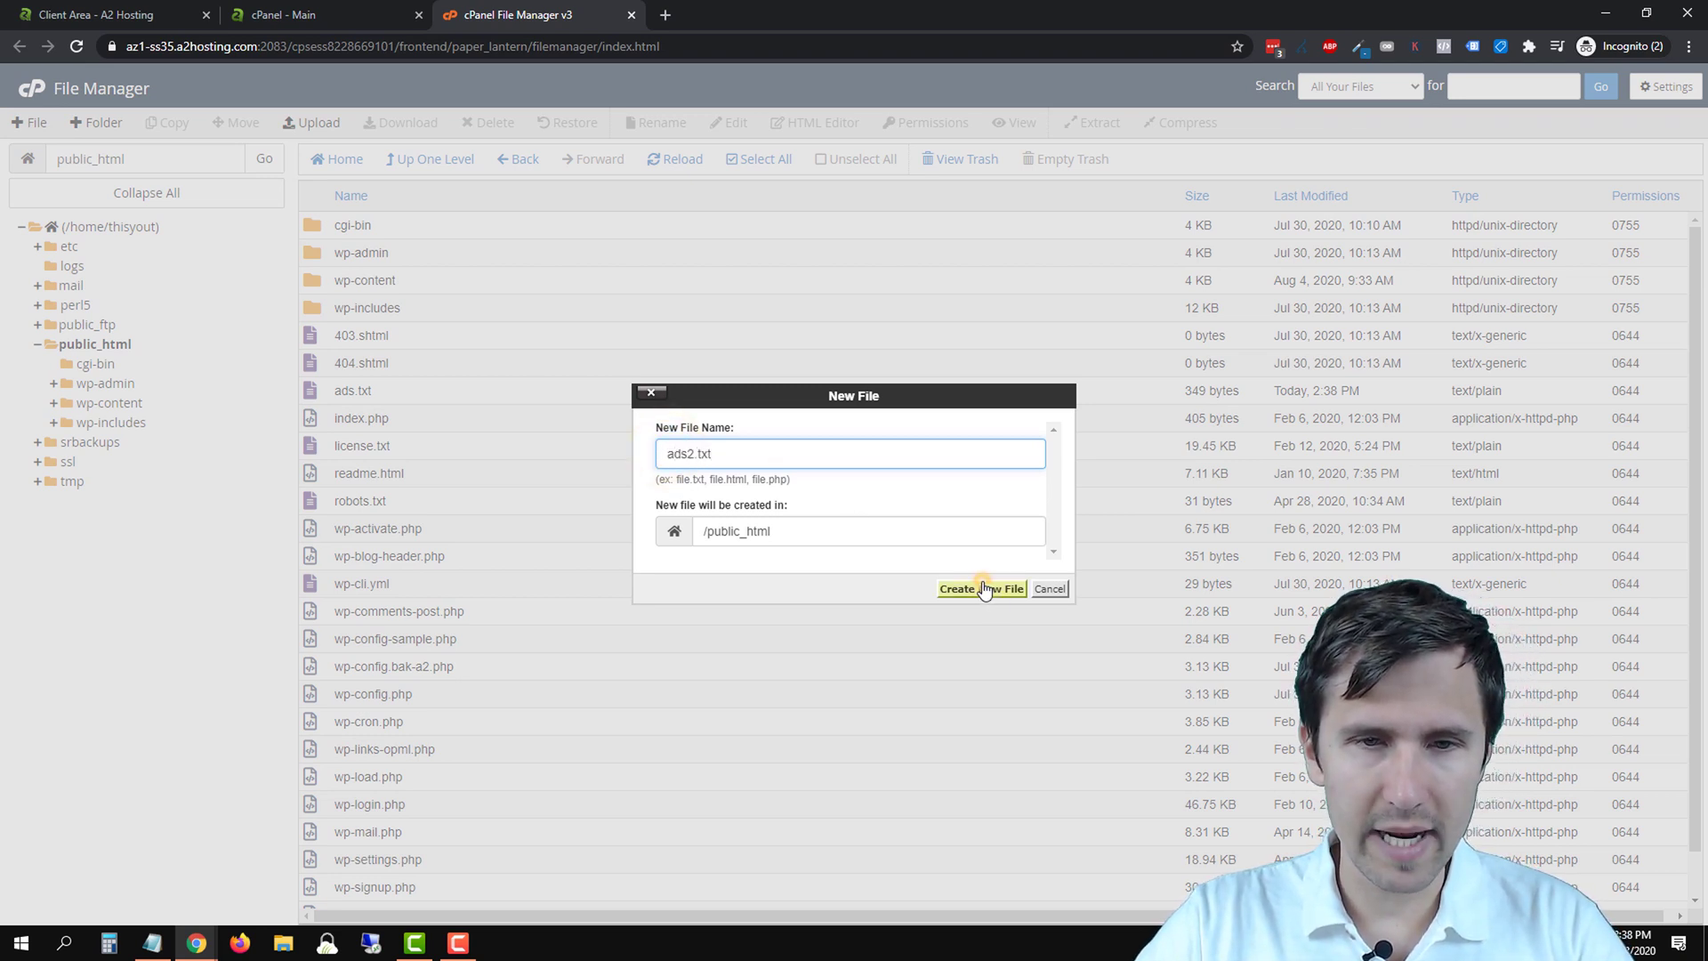
{"action": "left_click", "coordinate": [984, 587]}
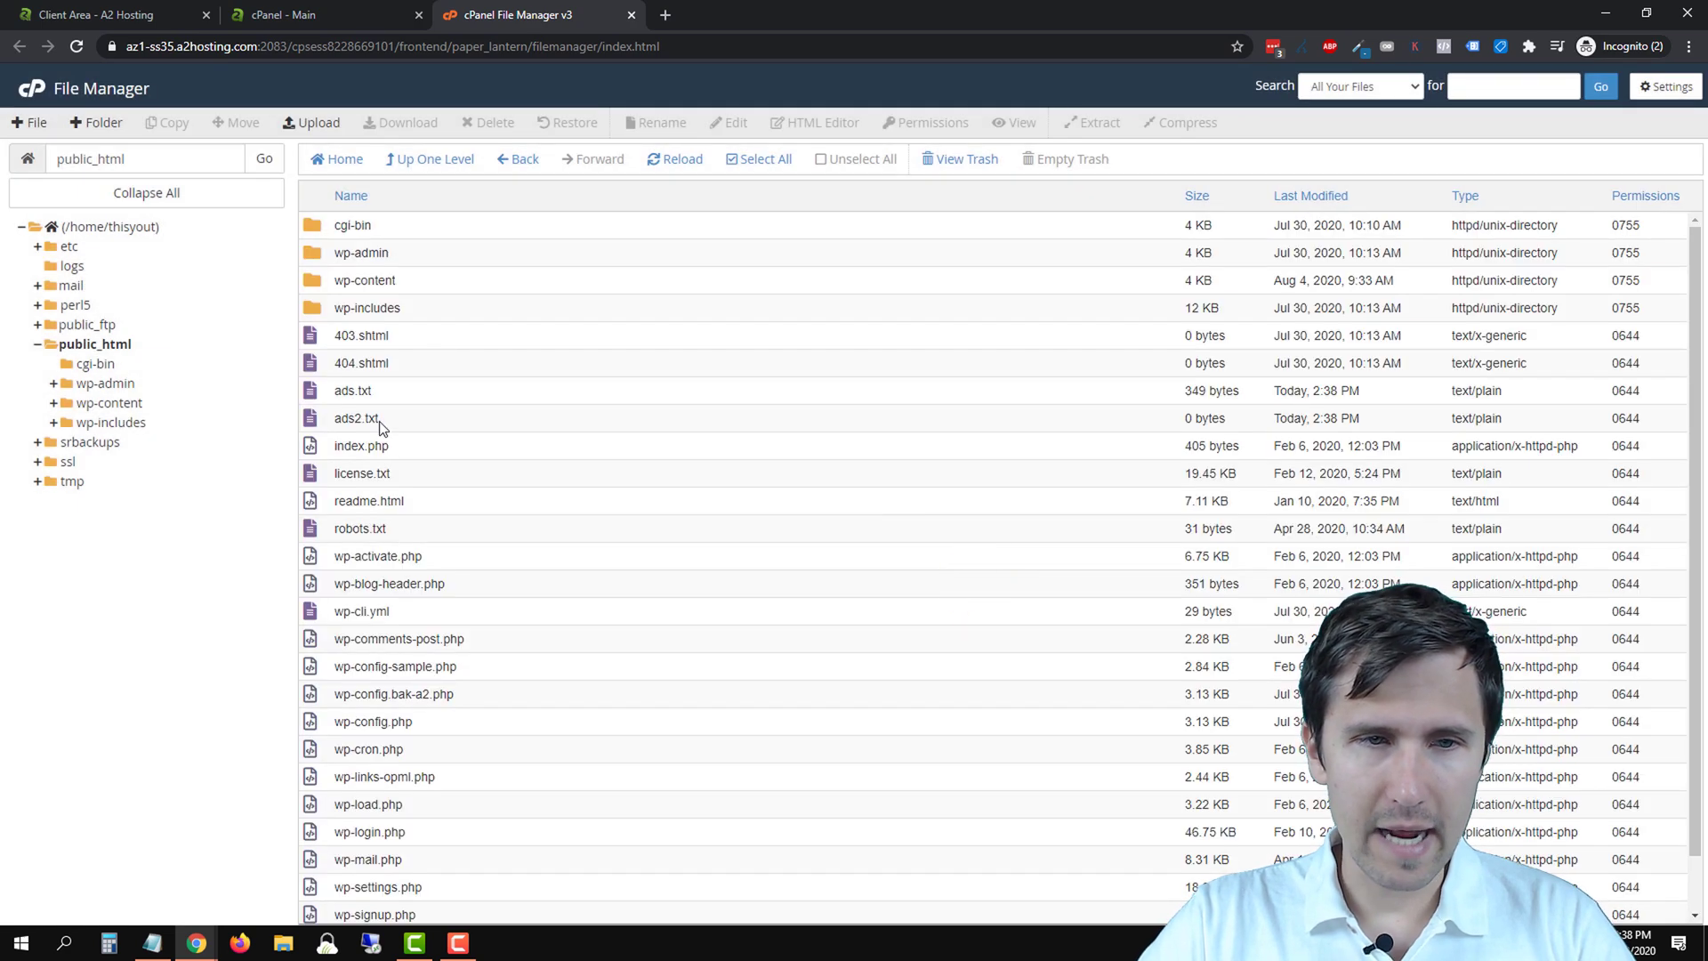
{"action": "left_click", "coordinate": [386, 420]}
{"action": "right_click", "coordinate": [391, 422]}
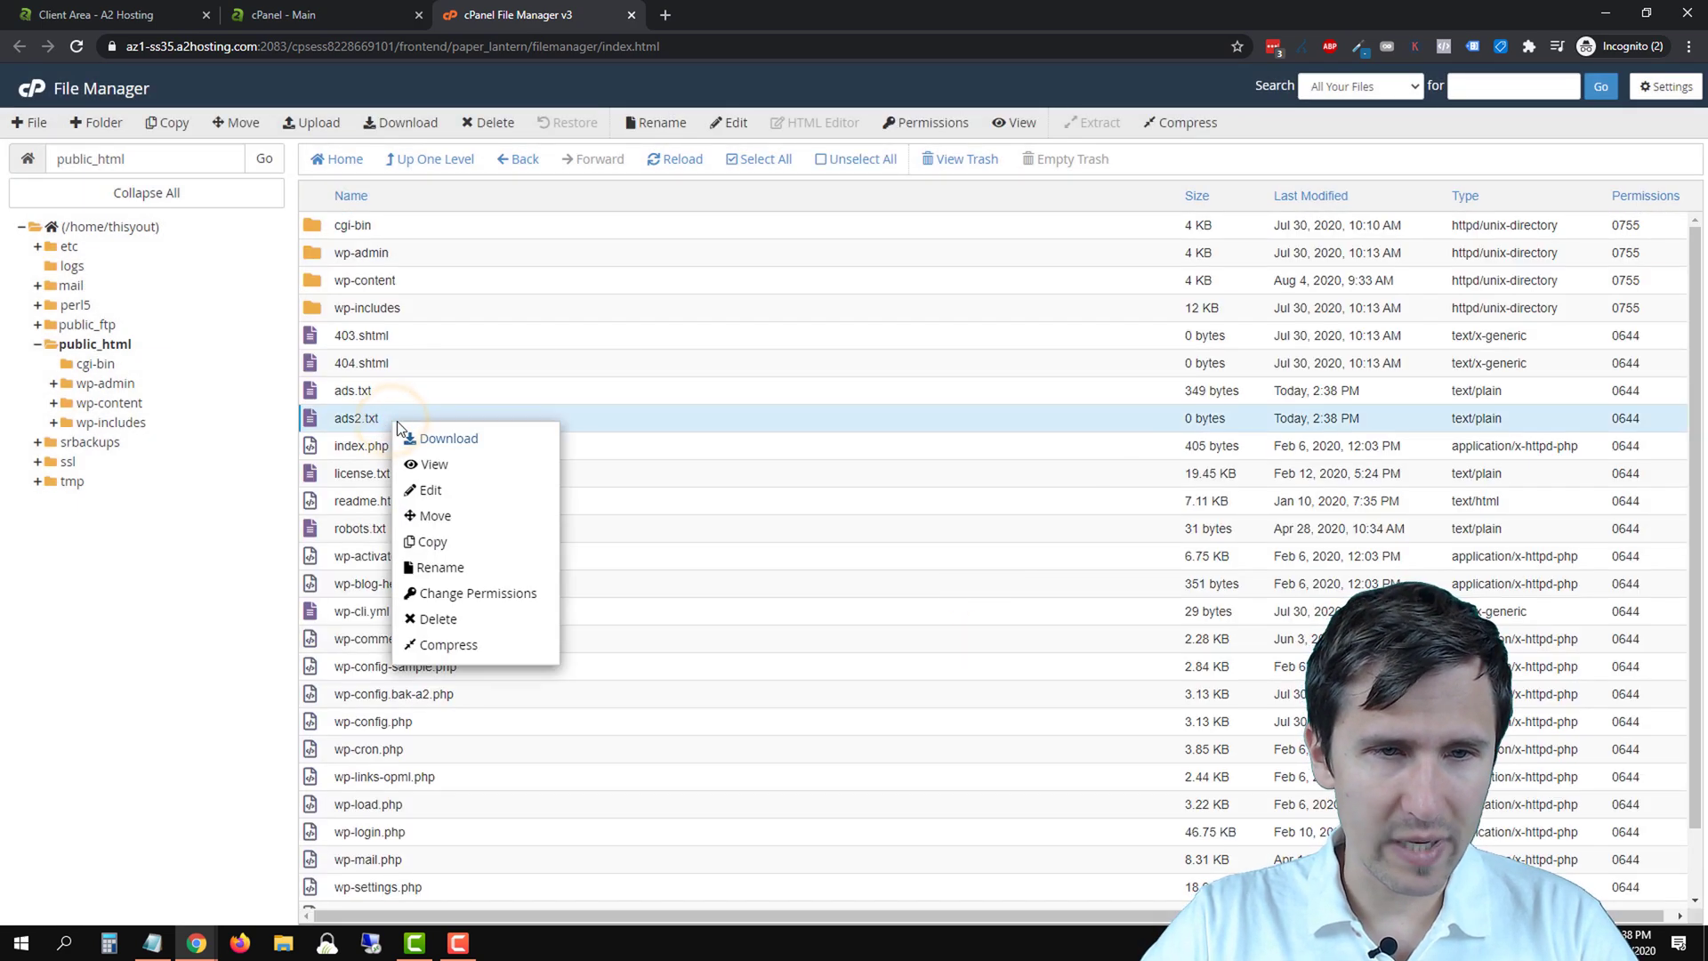
{"action": "left_click", "coordinate": [467, 494]}
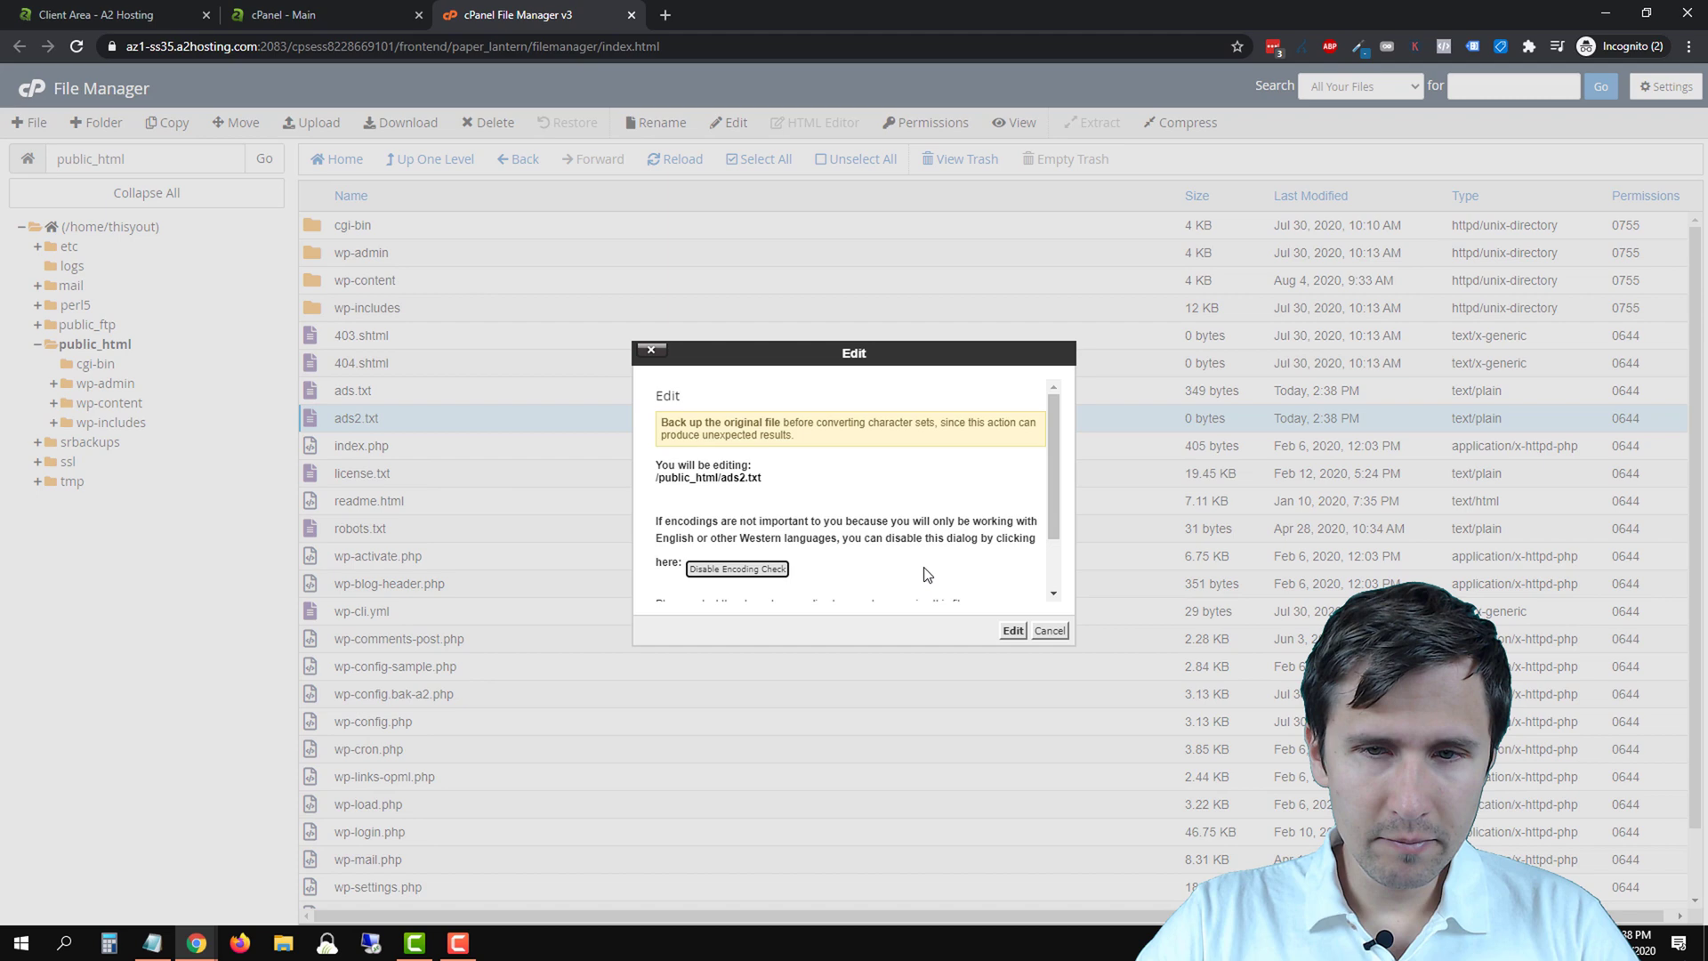
{"action": "left_click", "coordinate": [1014, 631]}
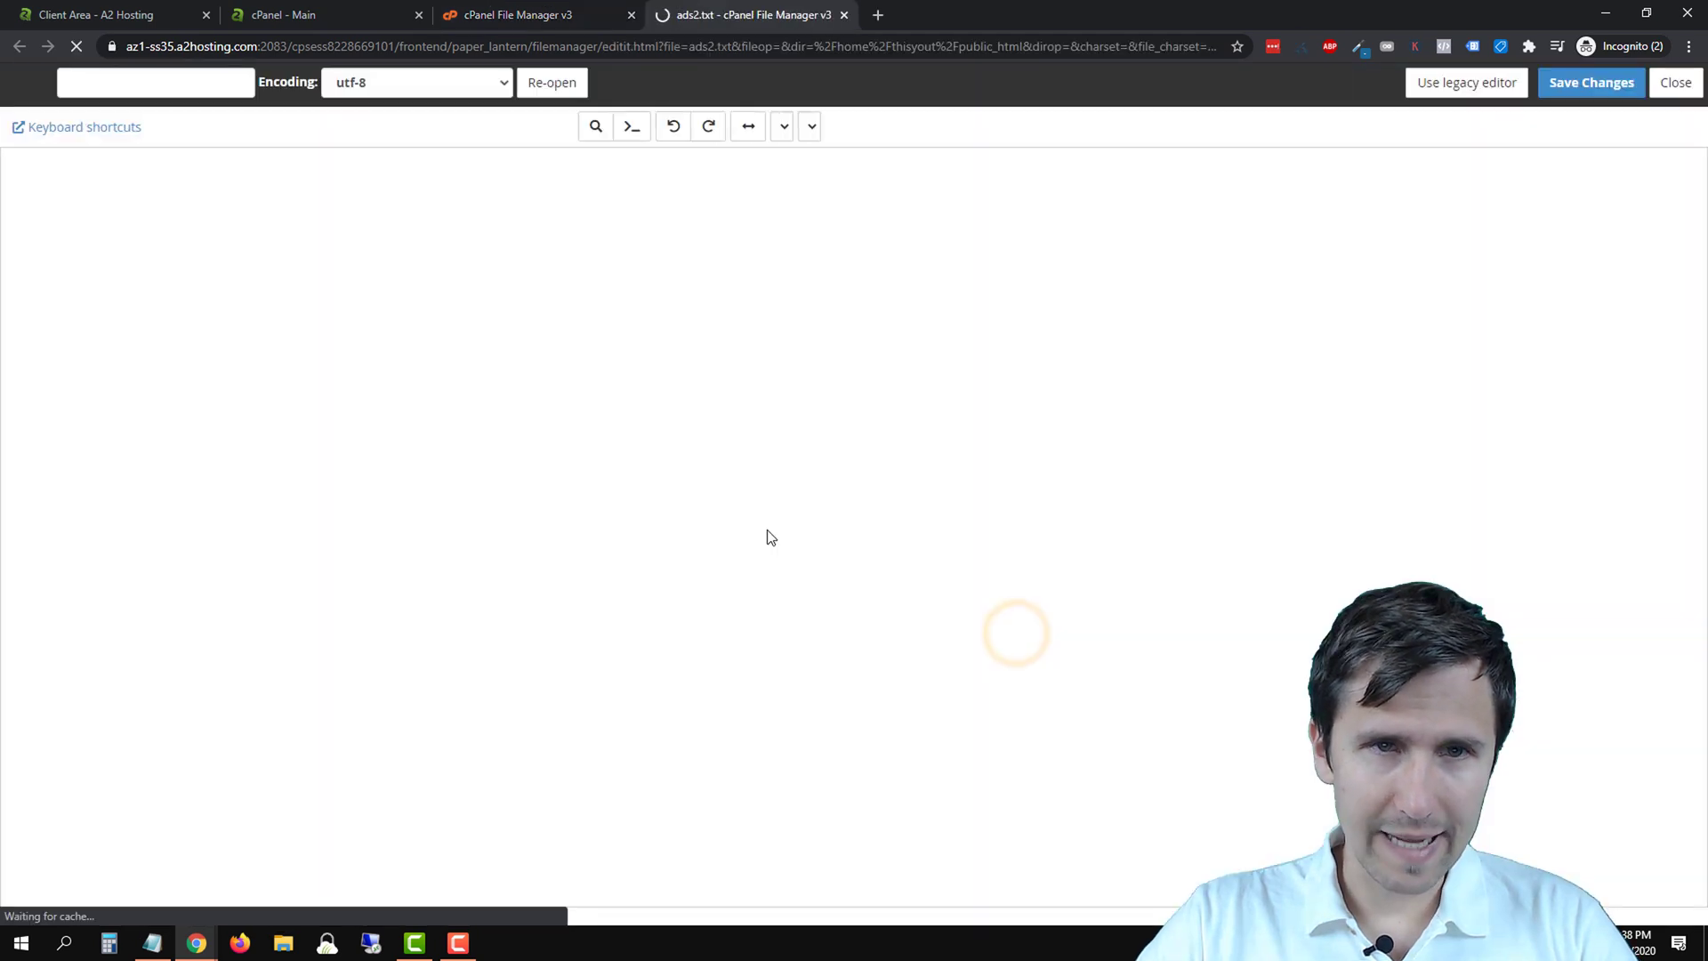
Copy all eight lines of ads.txt into ads2.txt, save the changes and close the editor
{"action": "left_click", "coordinate": [152, 943]}
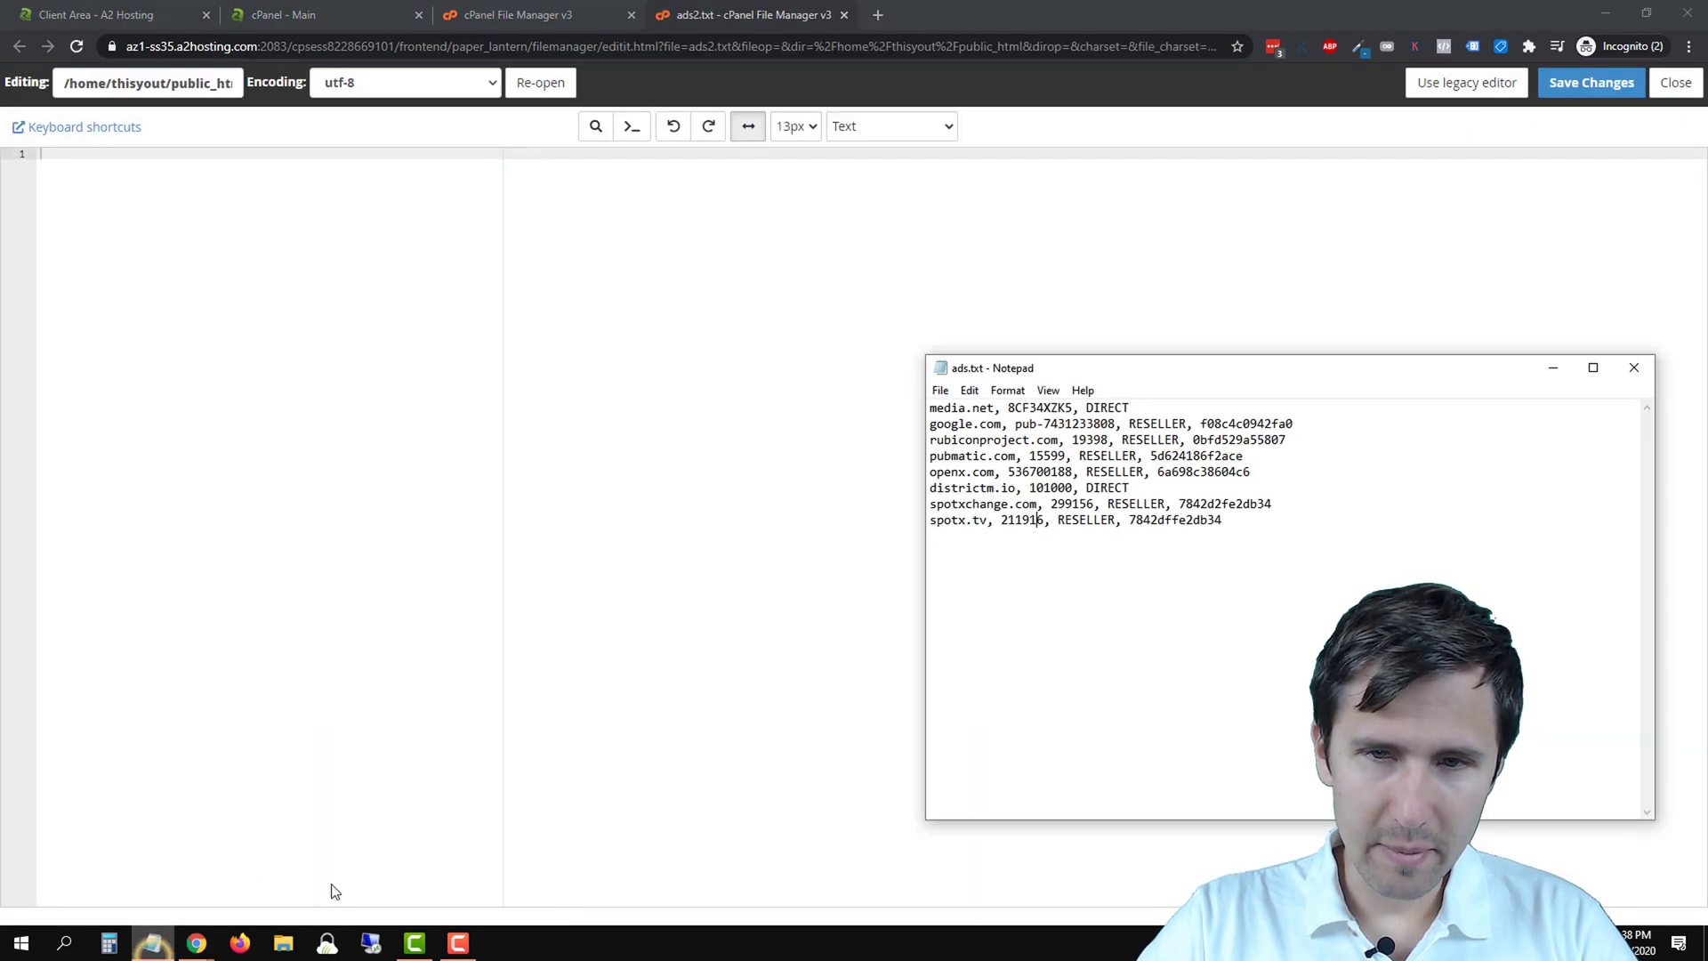
{"action": "left_click_drag", "start_coordinate": [1233, 529], "coordinate": [927, 405]}
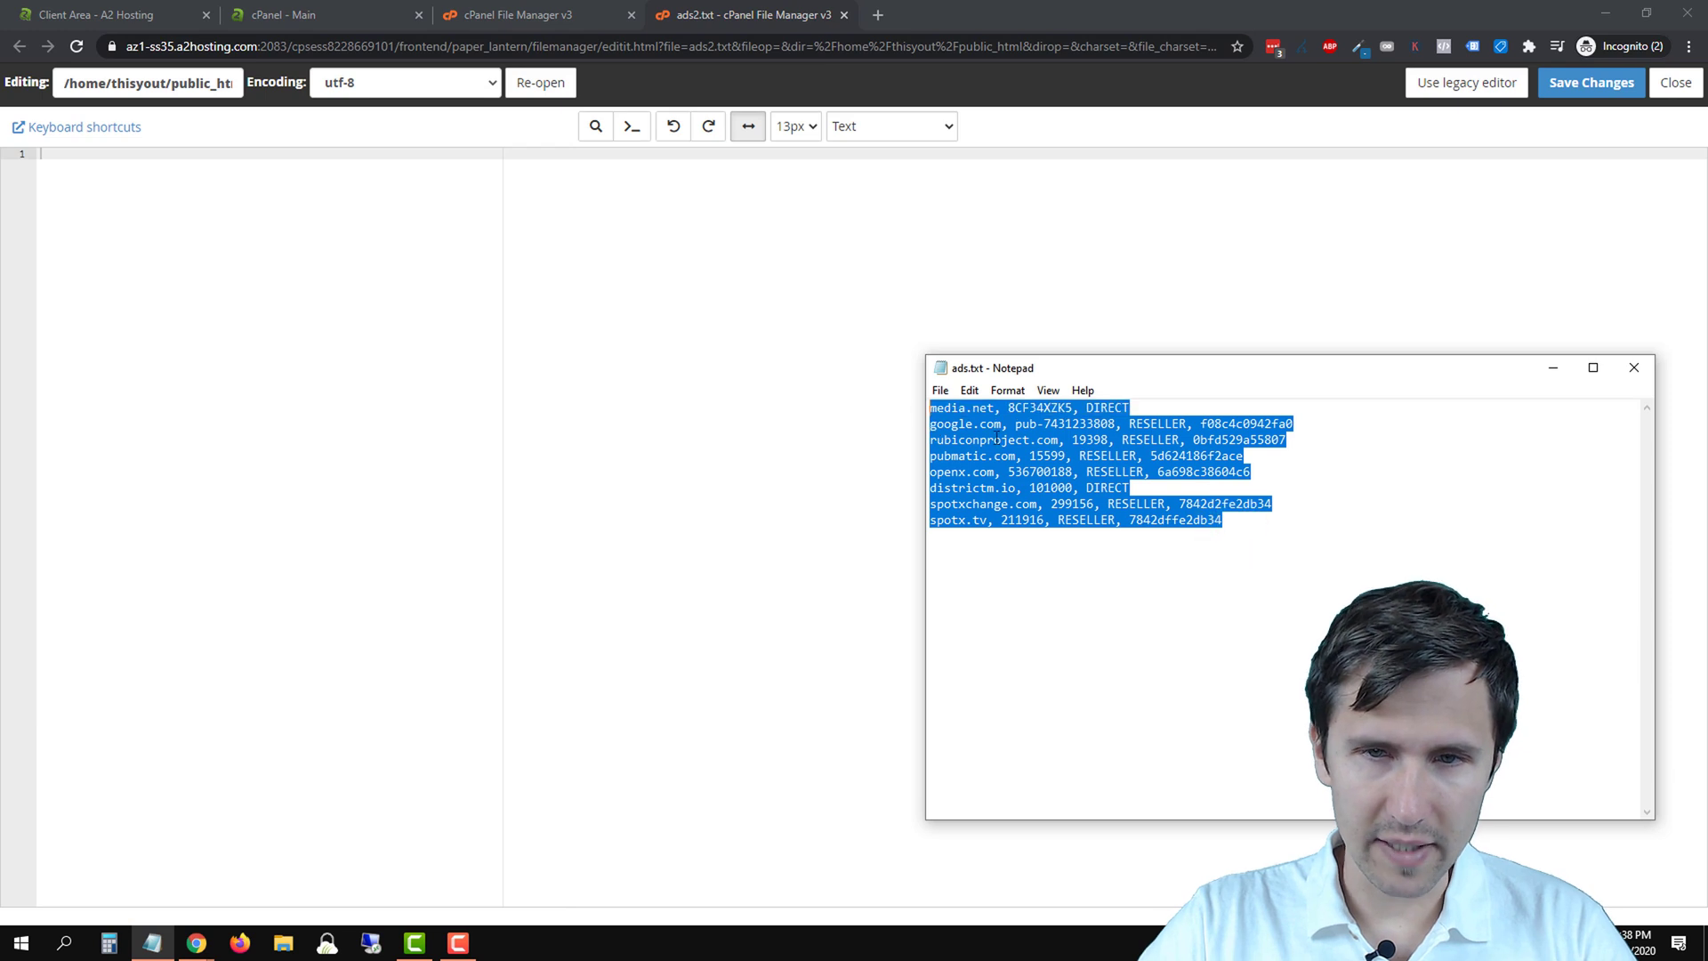
{"action": "right_click", "coordinate": [997, 437]}
{"action": "left_click", "coordinate": [1039, 497]}
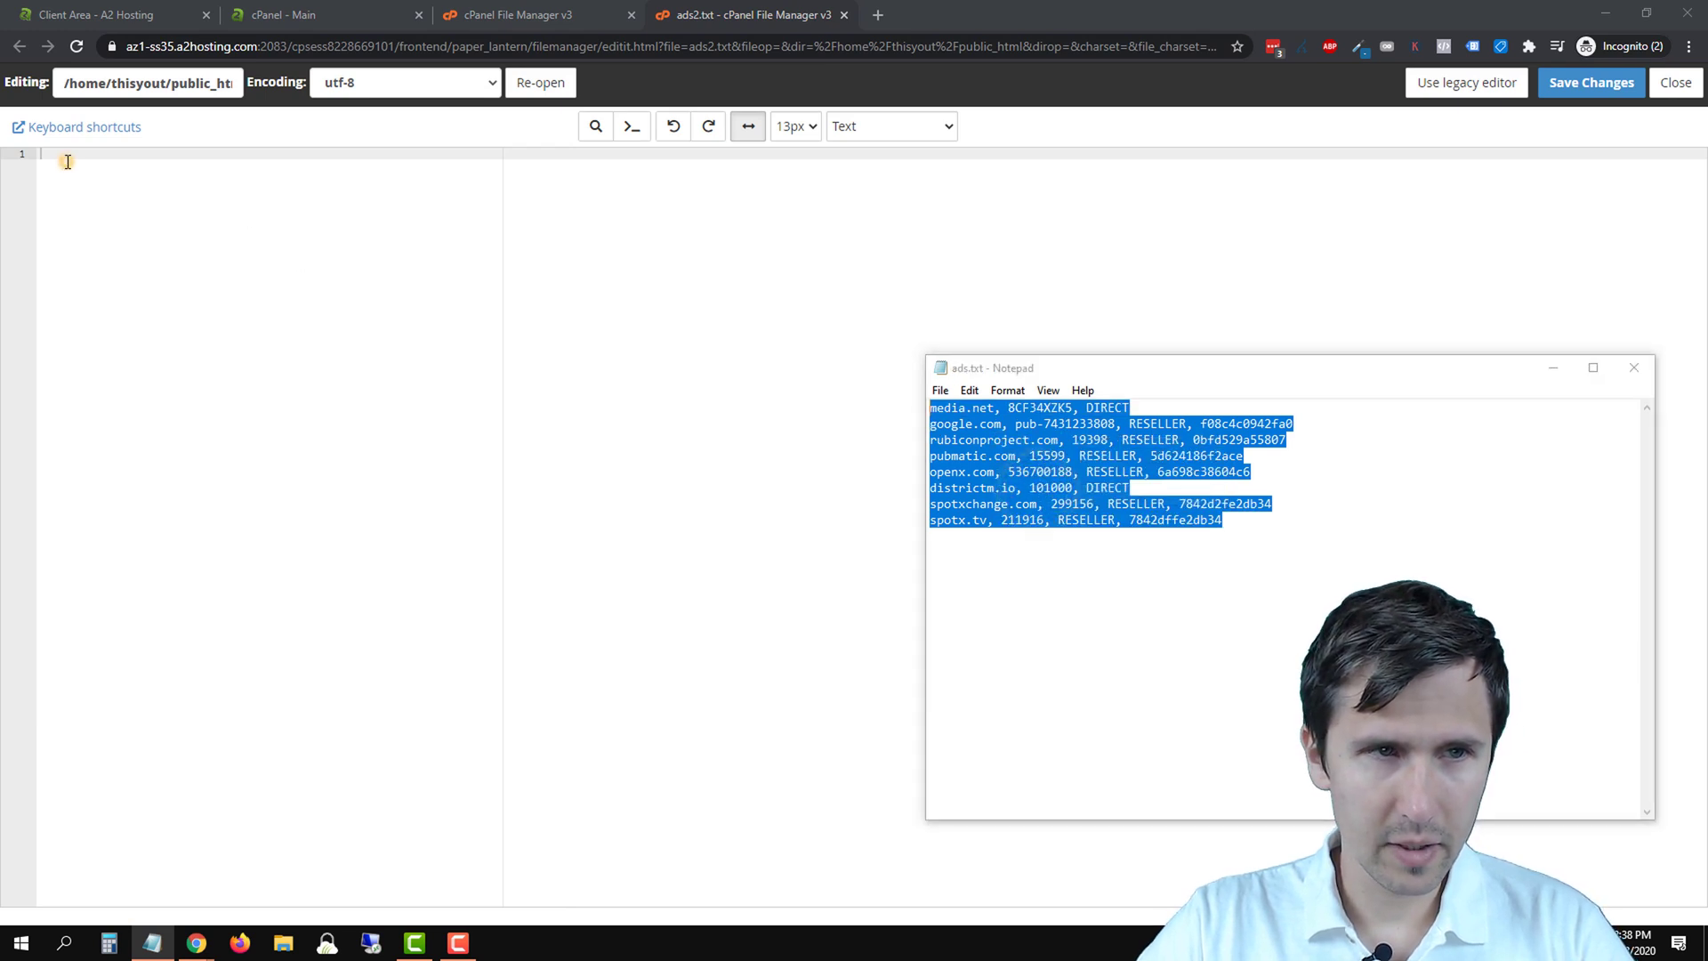
{"action": "left_click", "coordinate": [64, 156]}
{"action": "key", "text": "ctrl+v"}
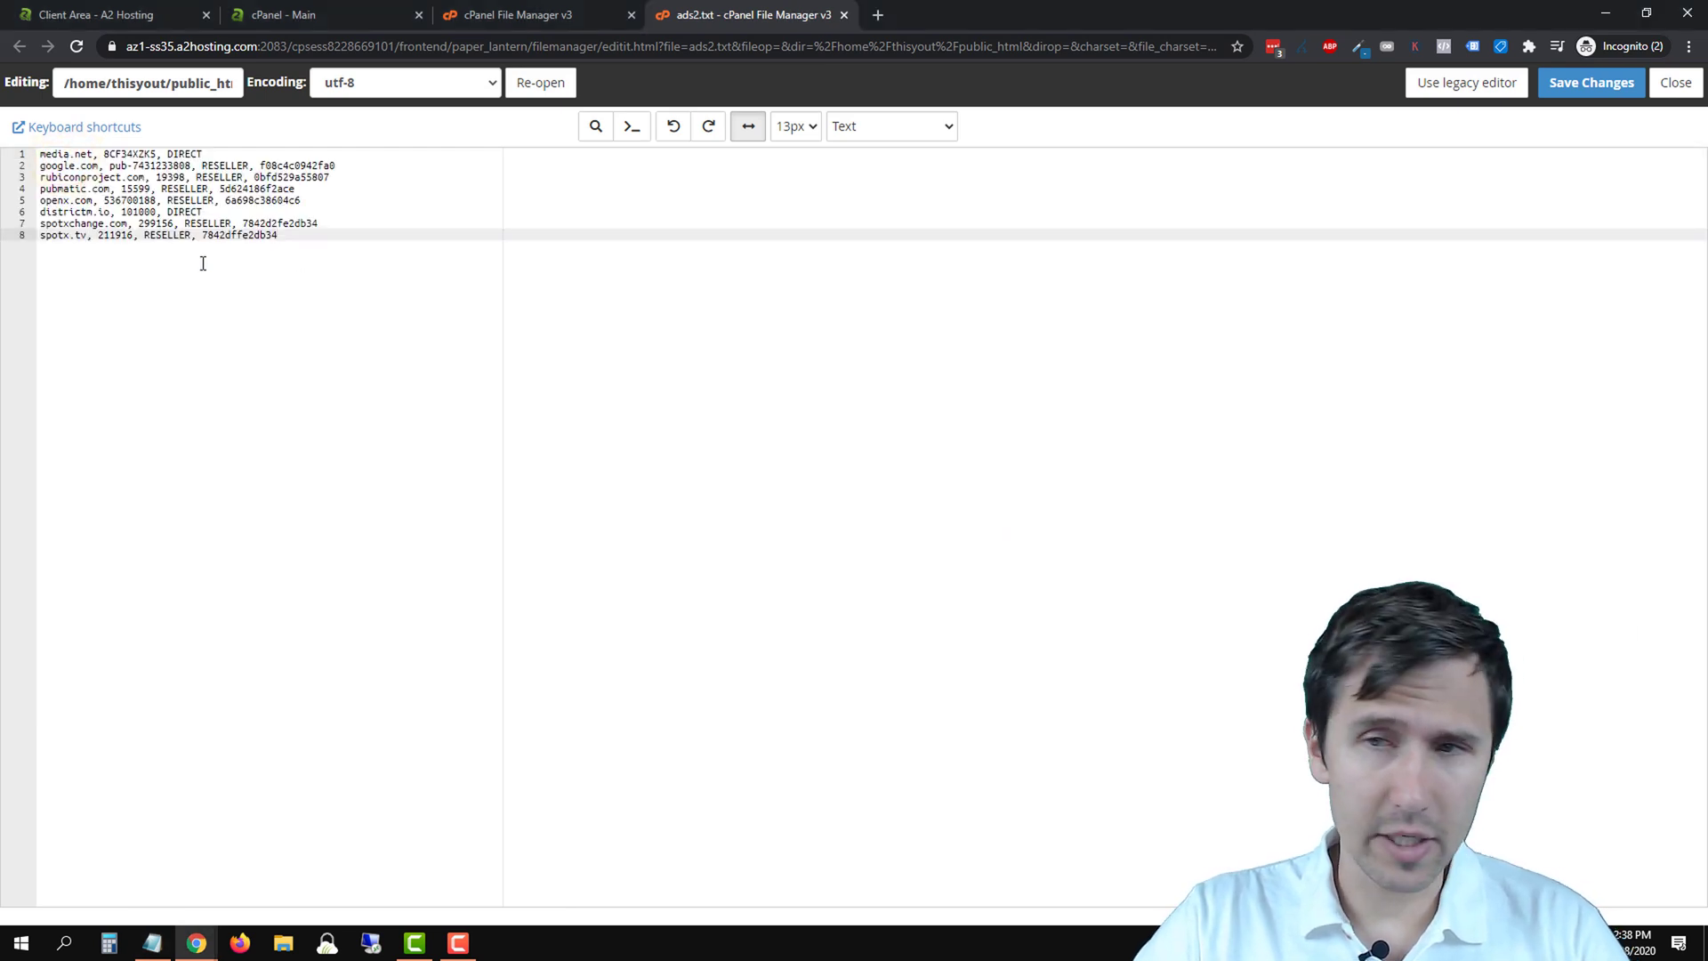
{"action": "left_click", "coordinate": [1591, 84]}
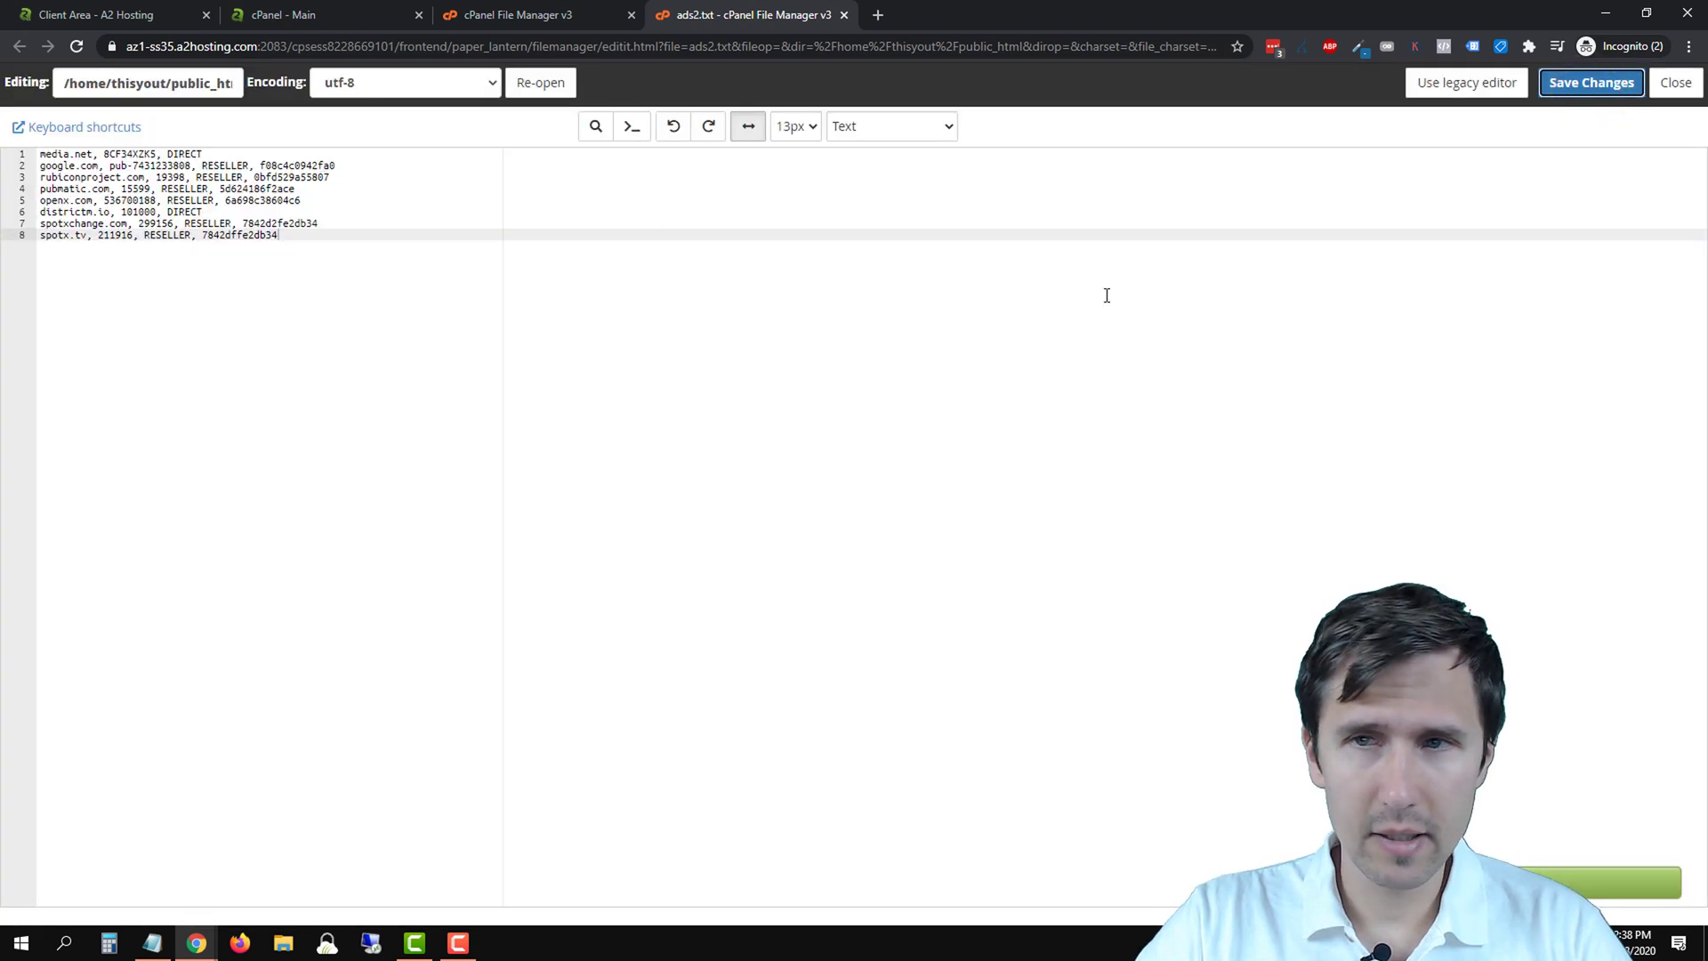
{"action": "left_click", "coordinate": [1677, 82]}
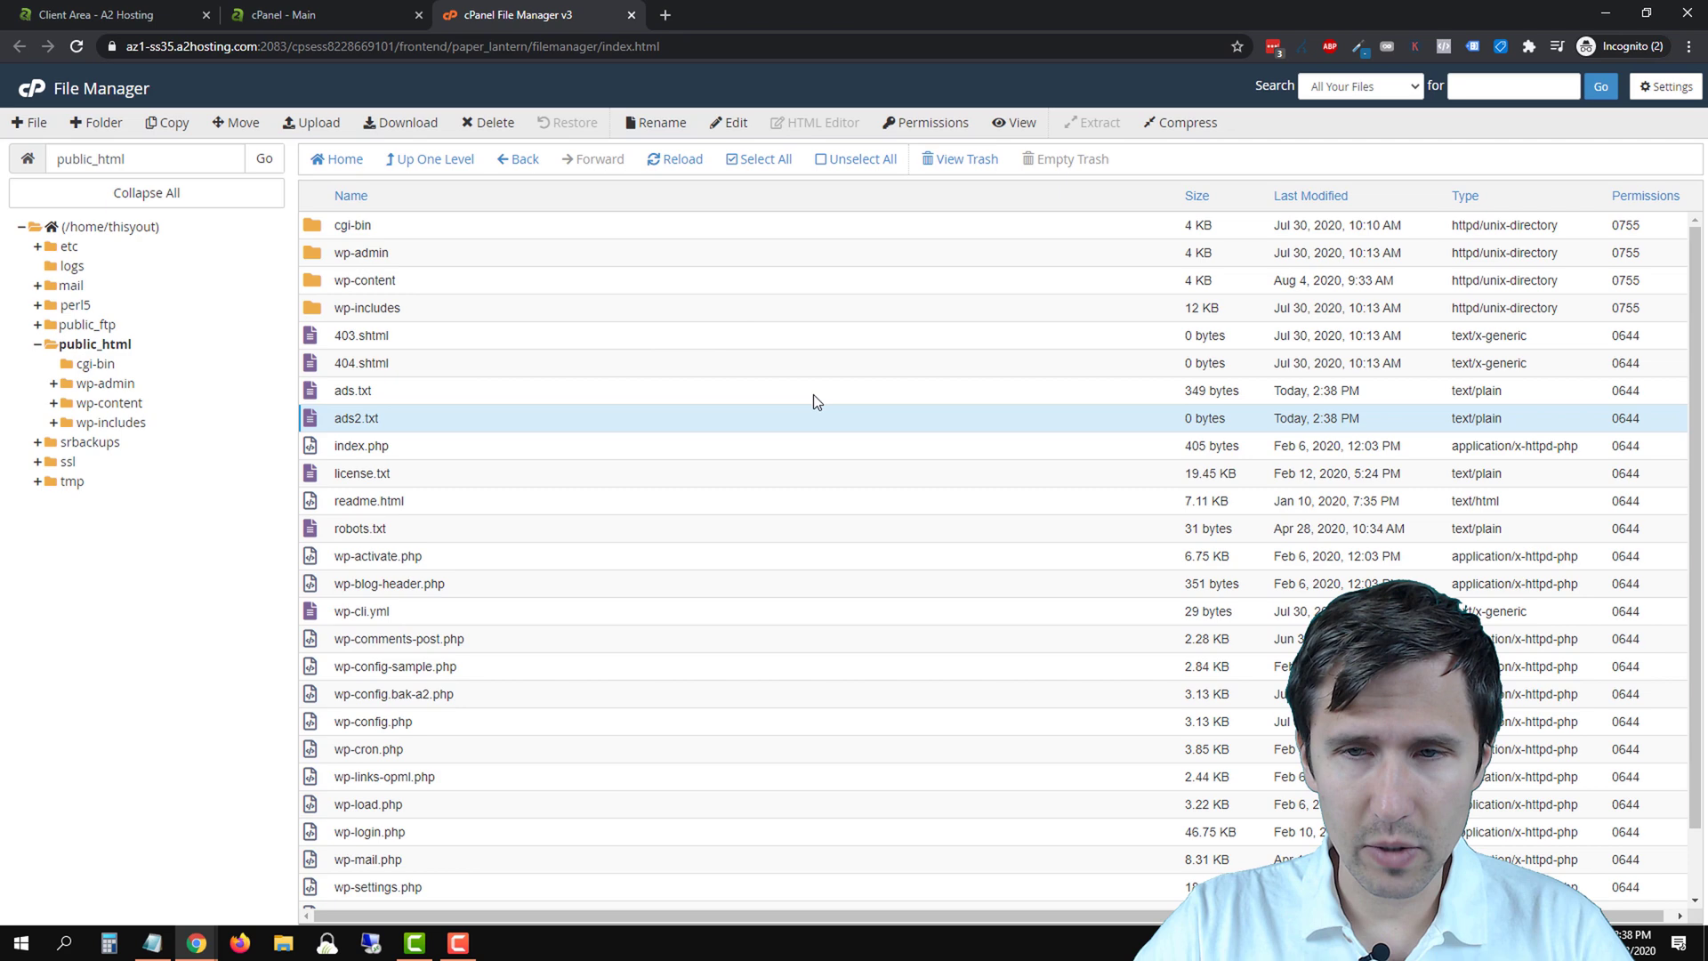
Download ads2.txt, open it in Notepad to check the eight ad-seller lines, then close it
{"action": "left_click", "coordinate": [377, 419]}
{"action": "double_click", "coordinate": [538, 425]}
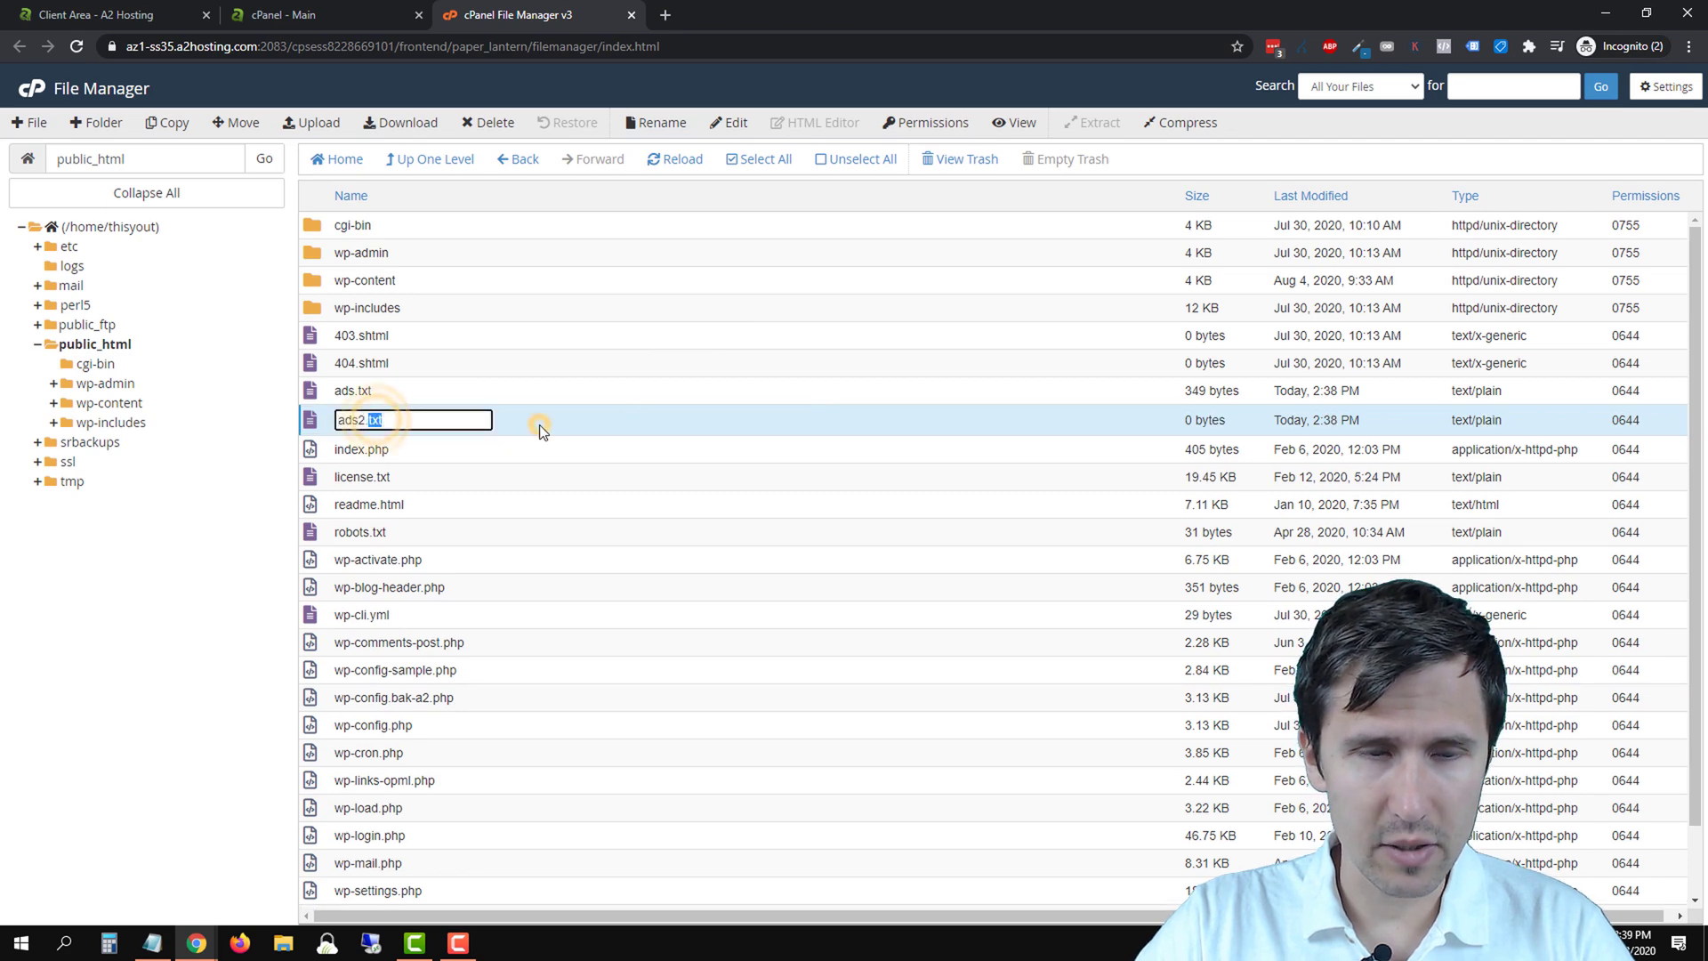
{"action": "left_click", "coordinate": [88, 914]}
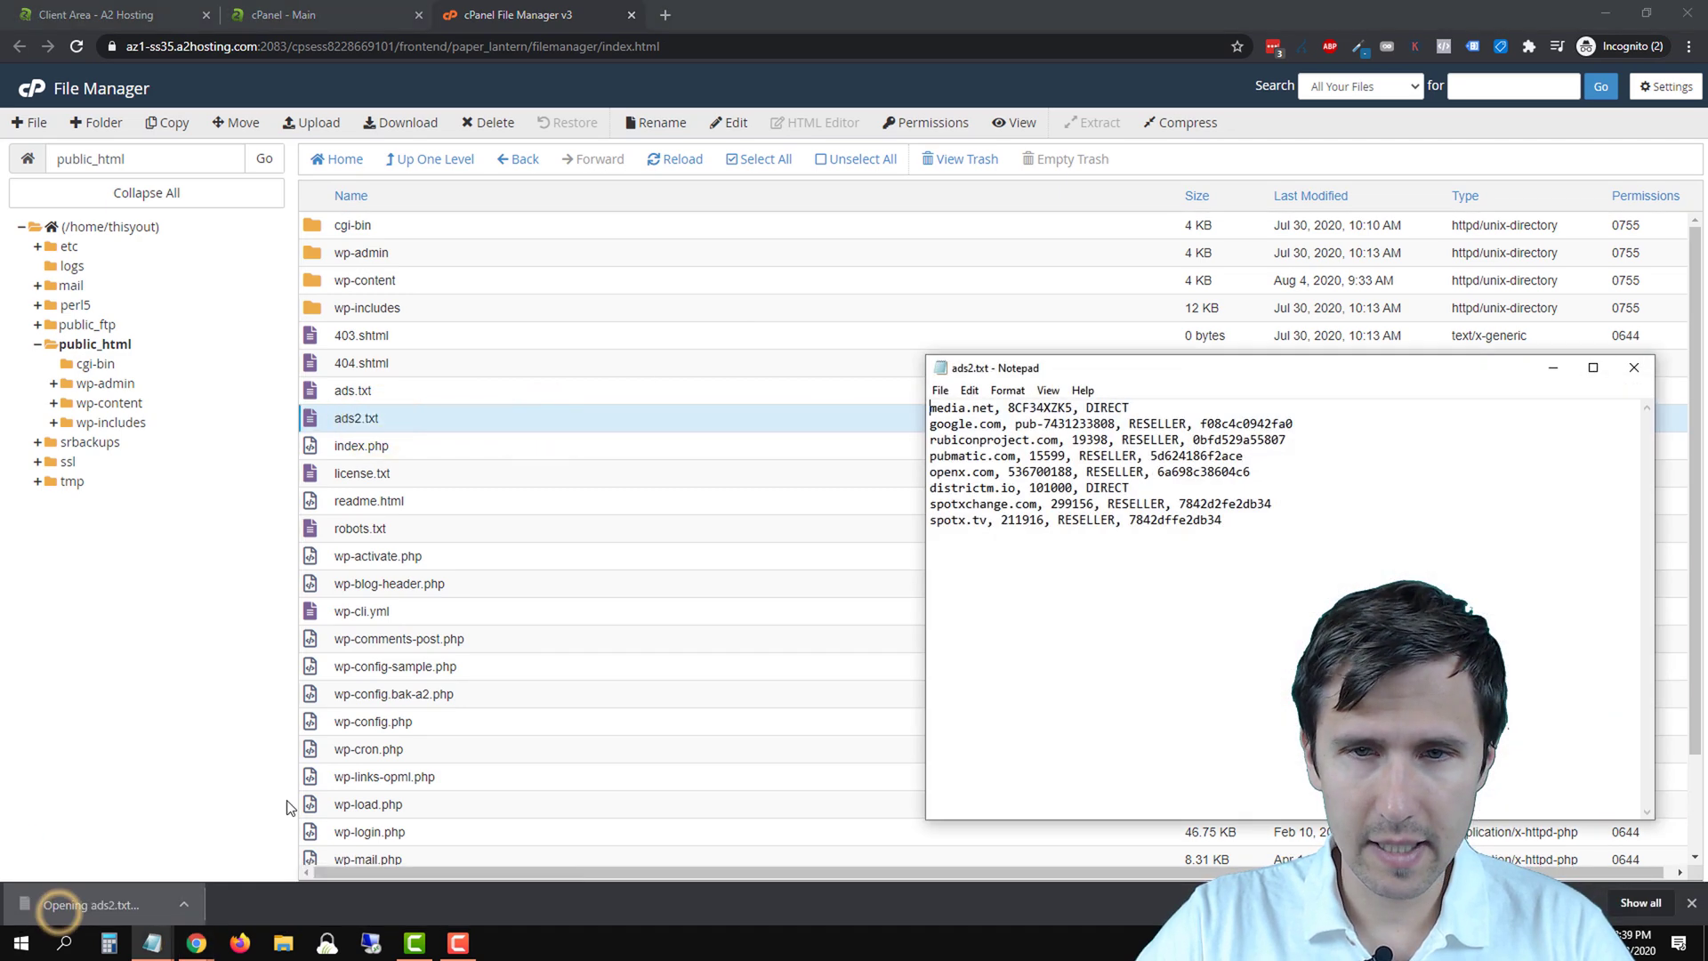
{"action": "left_click", "coordinate": [1634, 367]}
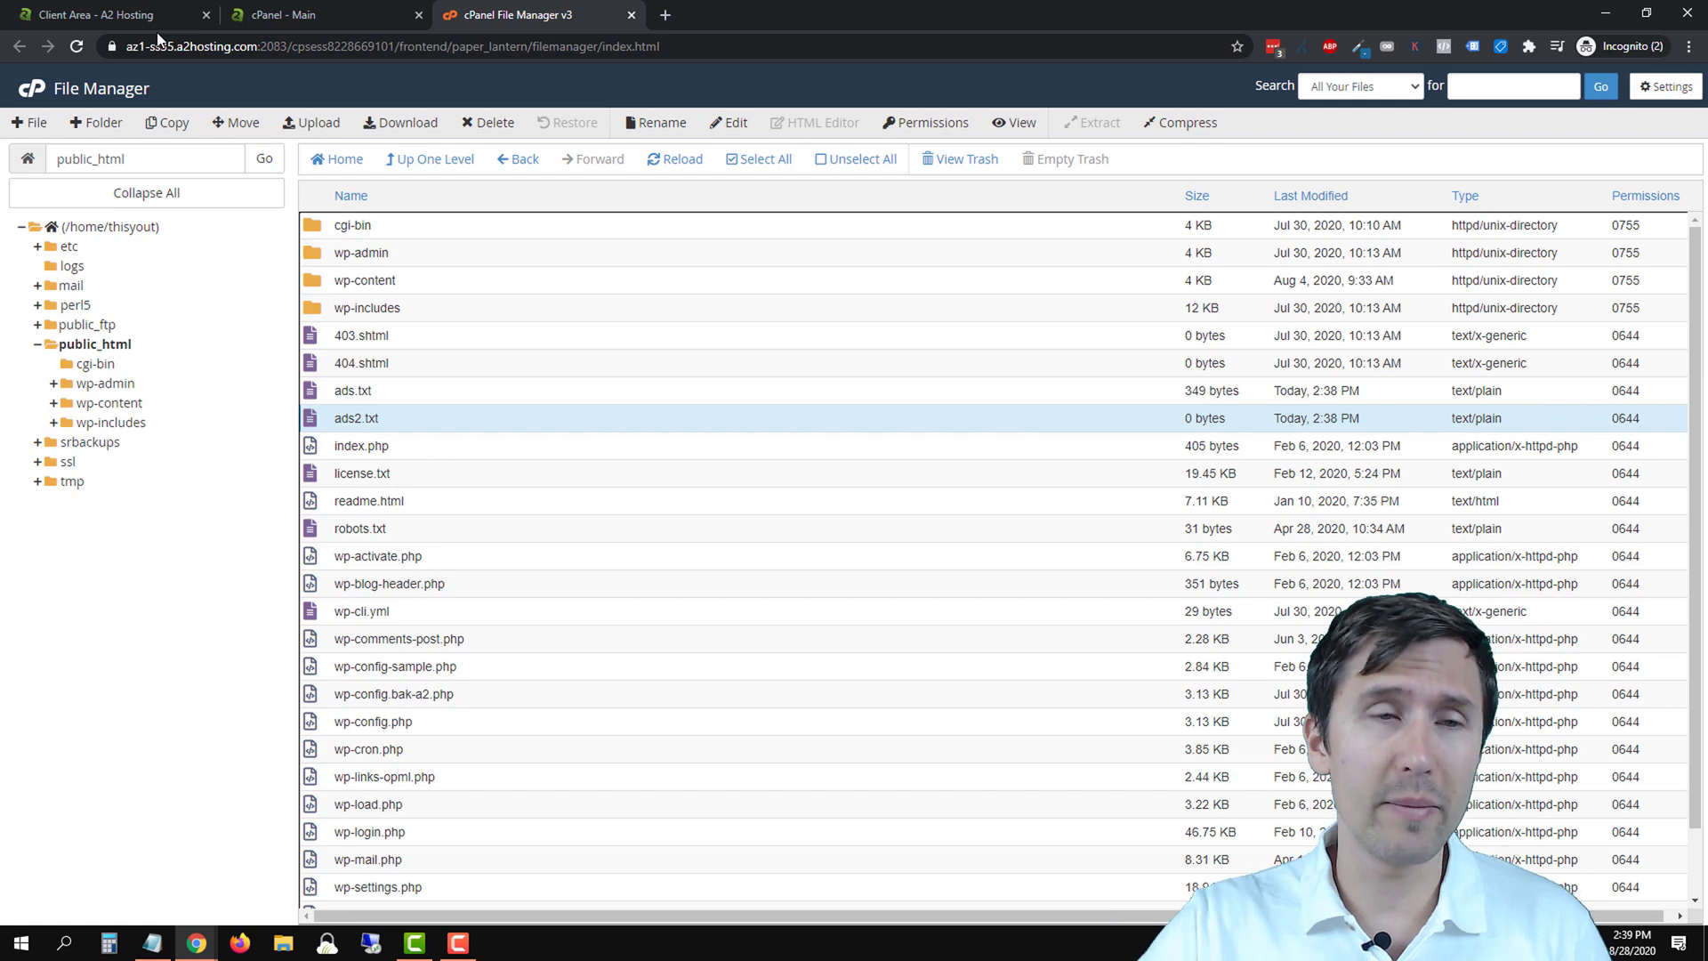
Paste the site's Website URL from the Client Area into a new tab's address and append '/a'
{"action": "left_click", "coordinate": [130, 17]}
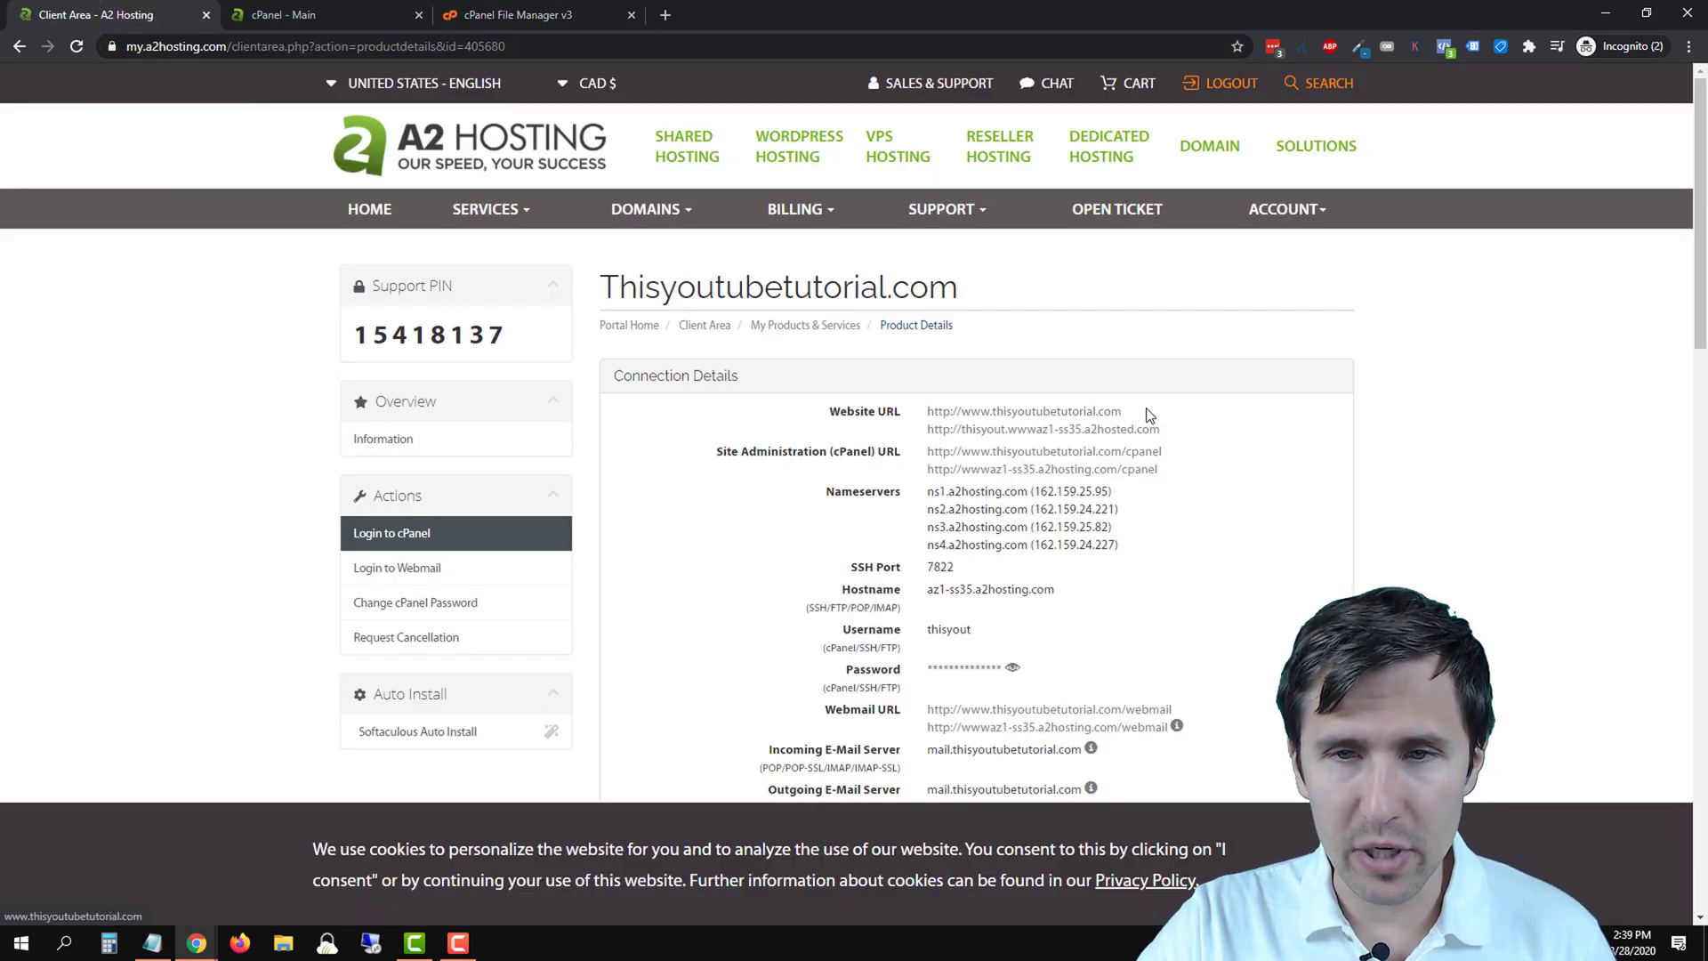
{"action": "left_click_drag", "start_coordinate": [1137, 409], "coordinate": [930, 410]}
{"action": "key", "text": "ctrl+c"}
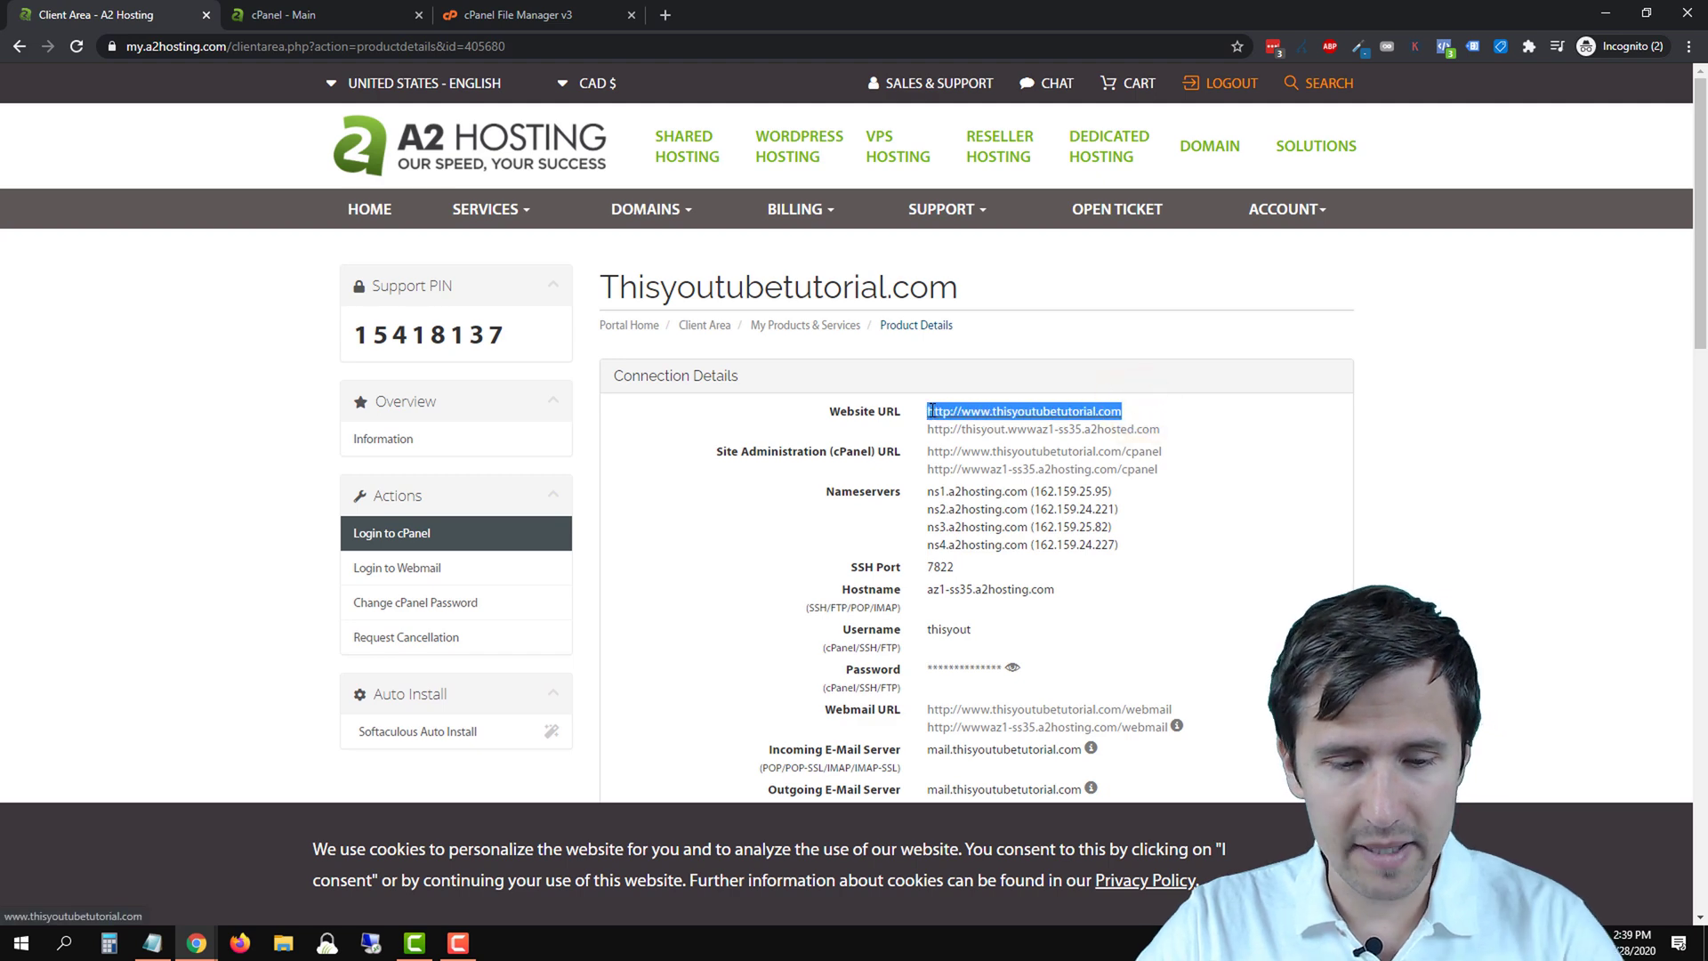
{"action": "left_click", "coordinate": [664, 15]}
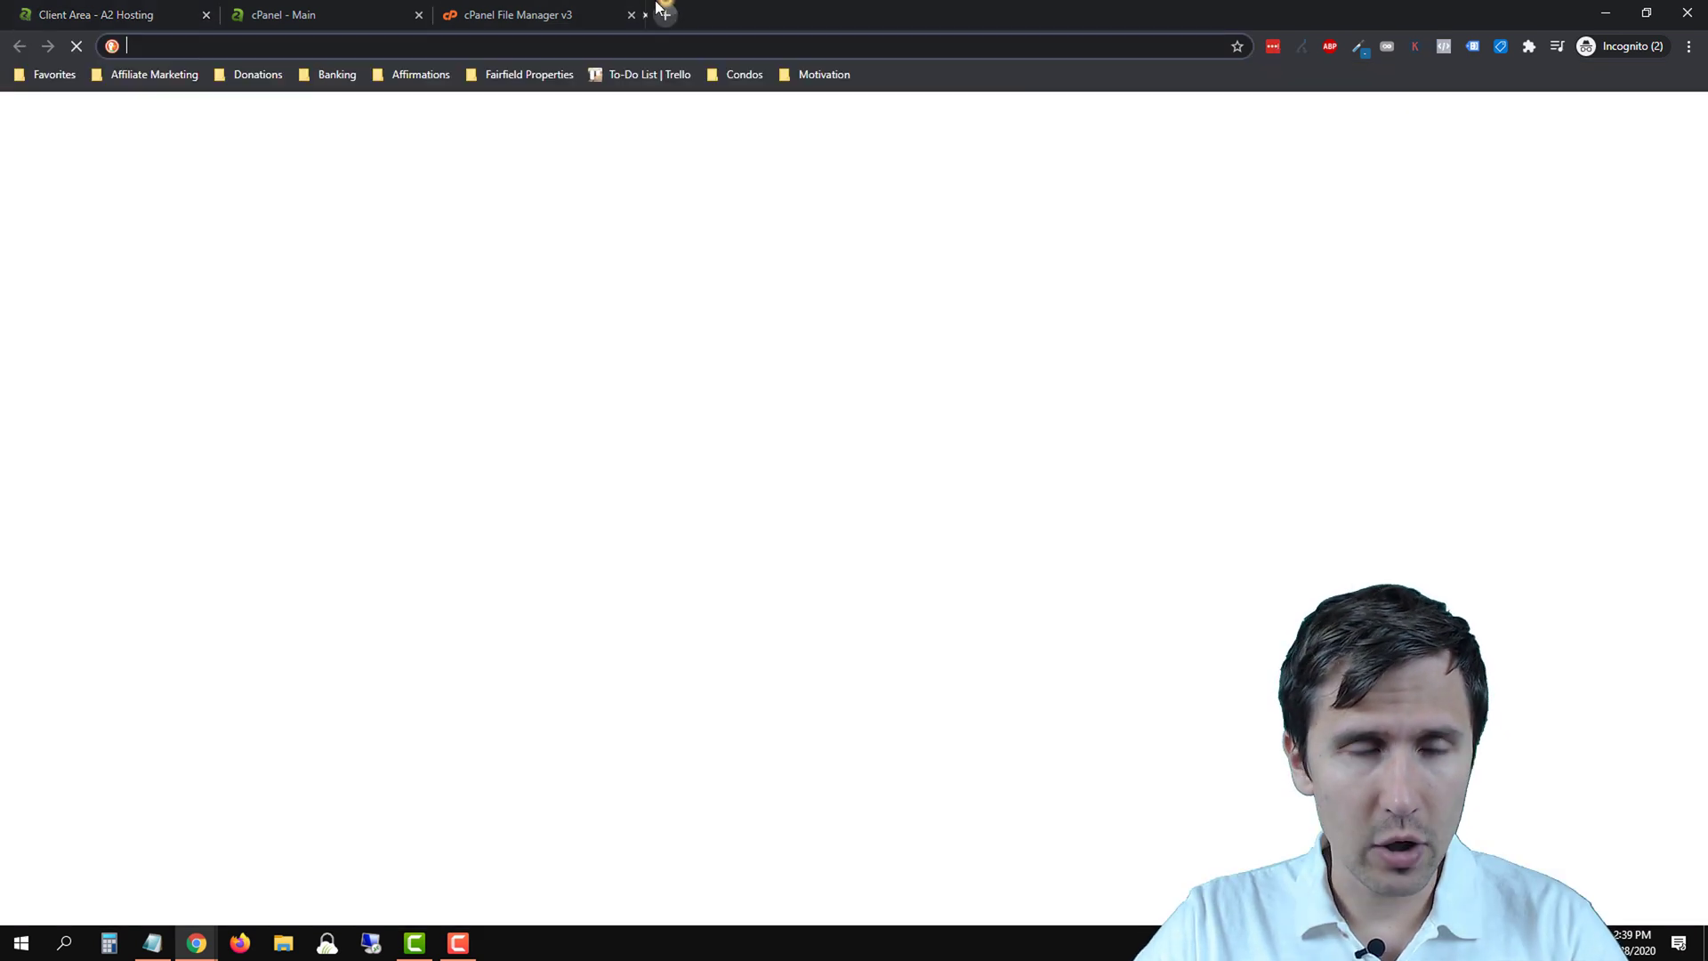
{"action": "key", "text": "ctrl+v"}
{"action": "left_click", "coordinate": [342, 47]}
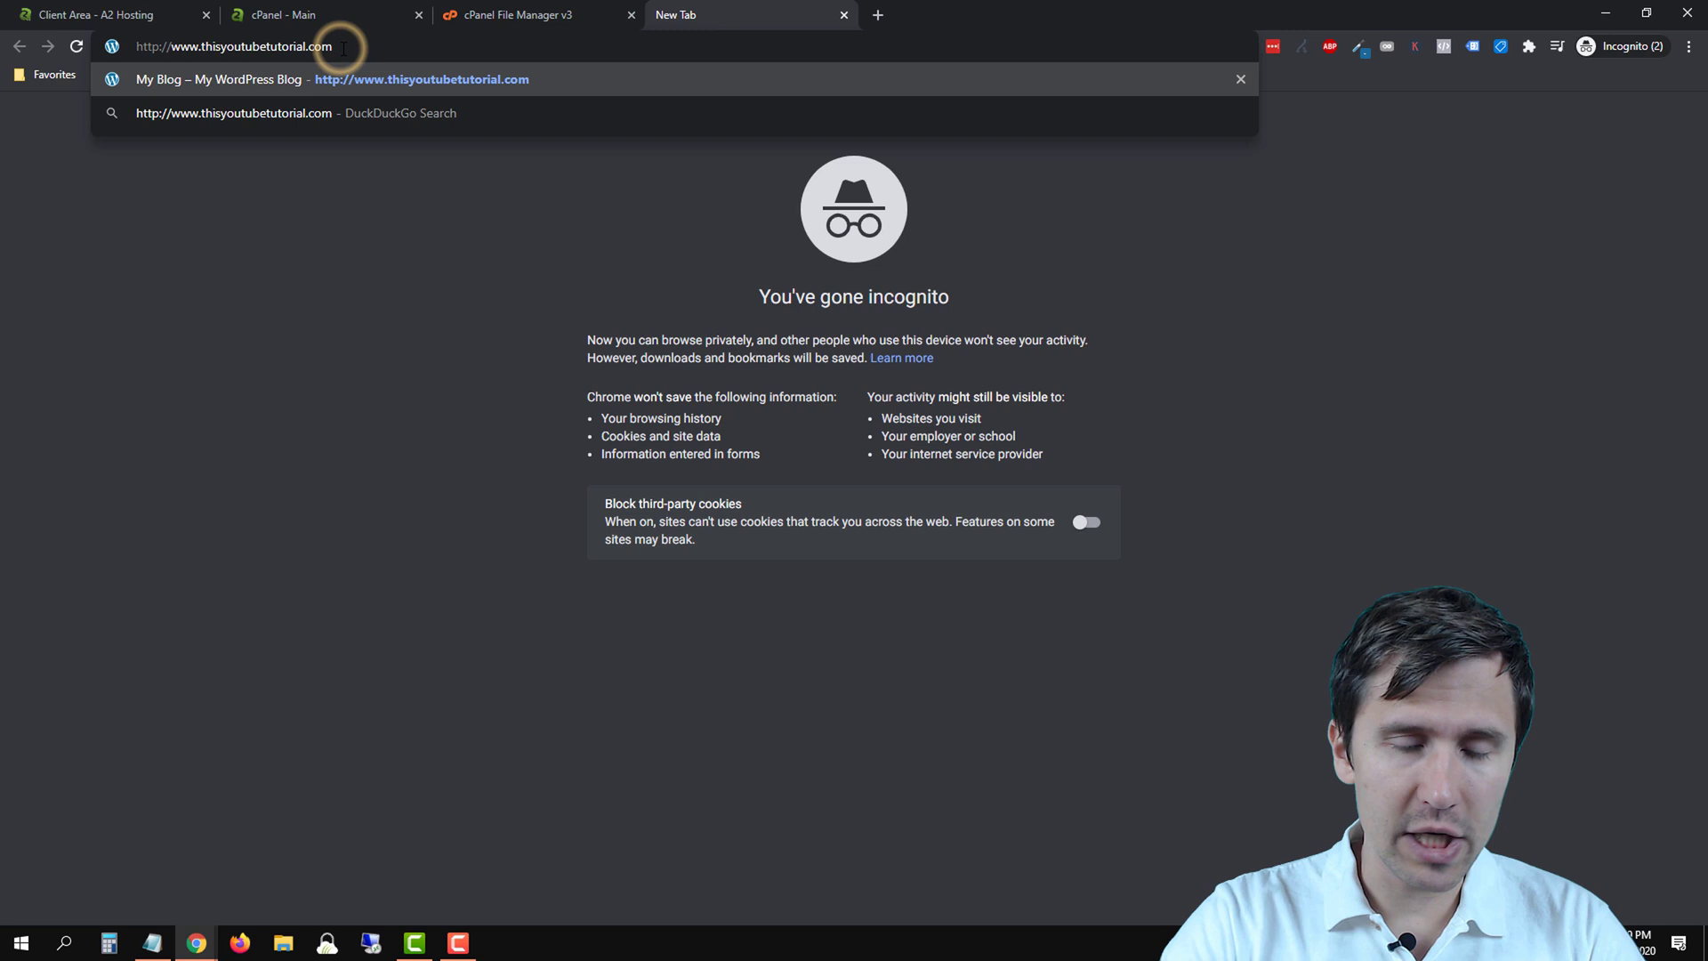
{"action": "type", "text": "/"}
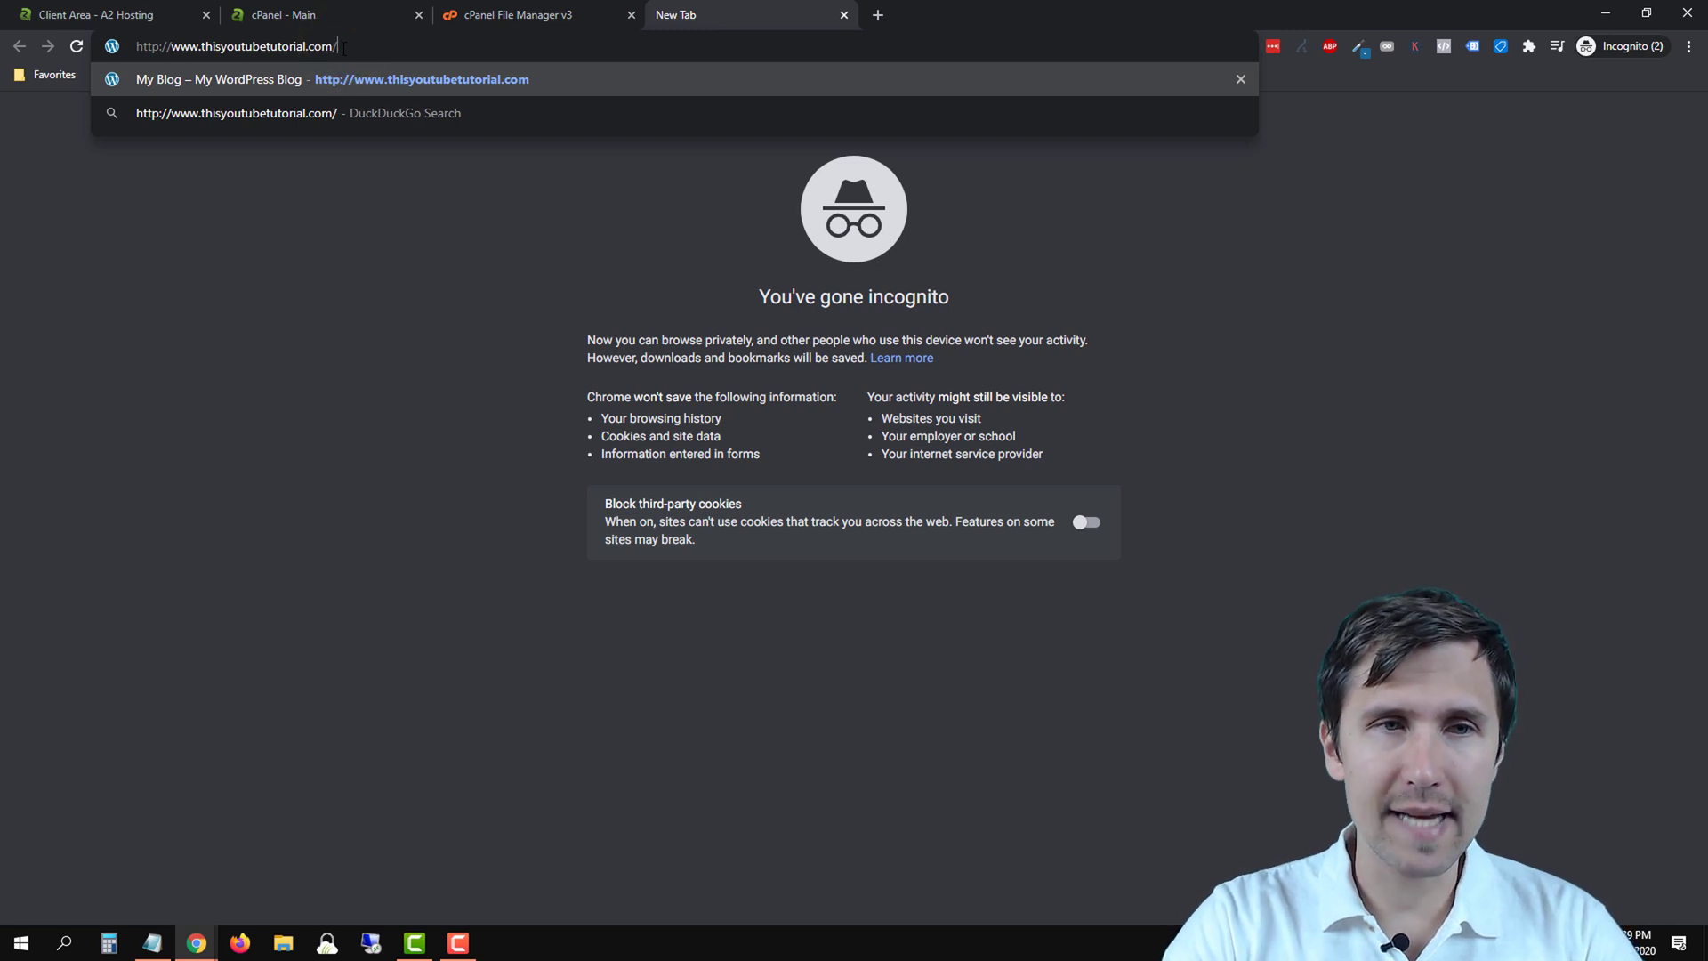
{"action": "type", "text": "a"}
{"action": "left_click", "coordinate": [525, 14]}
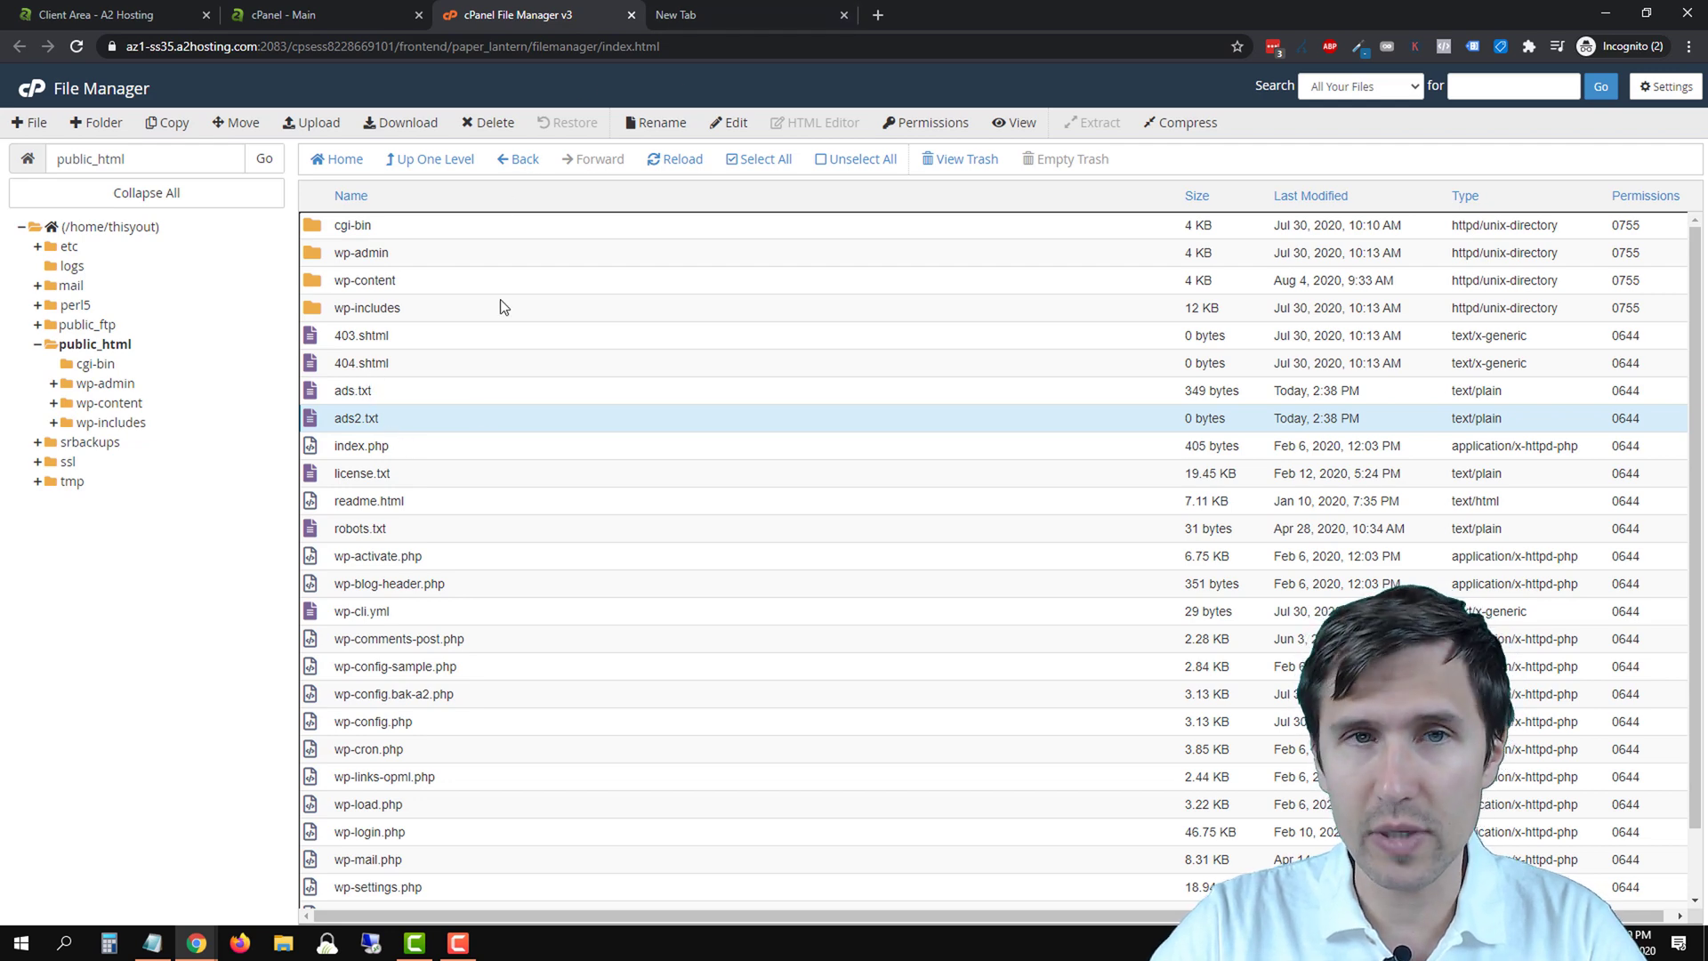
{"action": "left_click", "coordinate": [746, 5]}
{"action": "type", "text": "ds"}
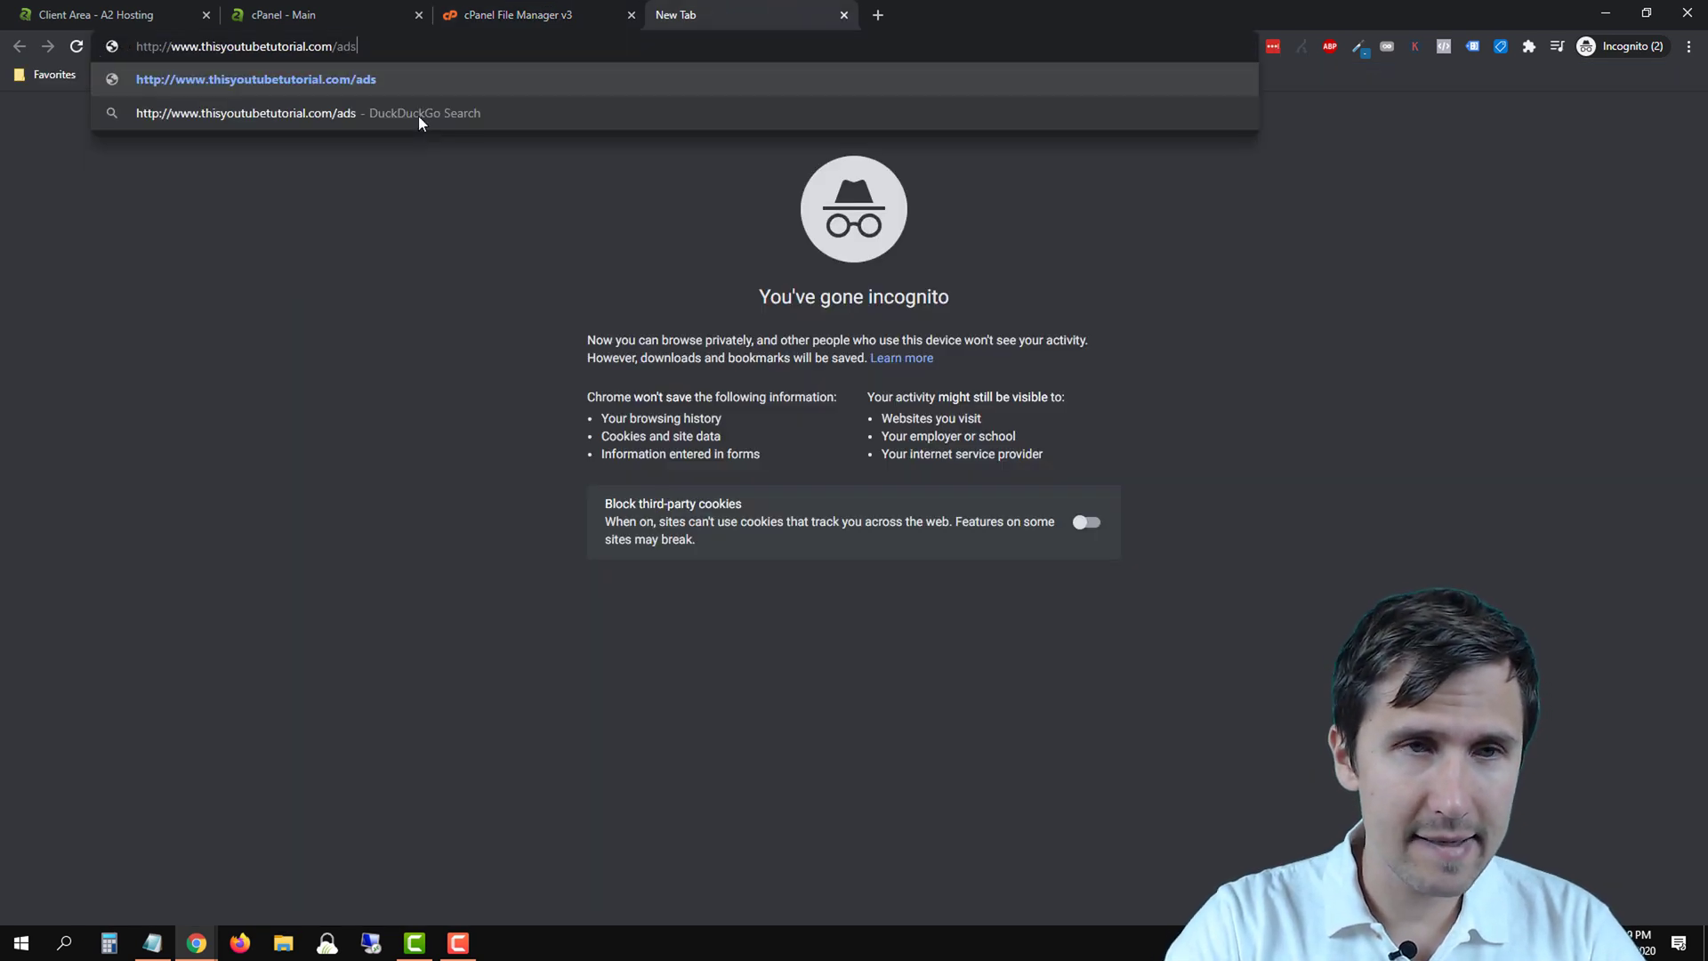
{"action": "type", "text": ".txt"}
{"action": "key", "text": "Return"}
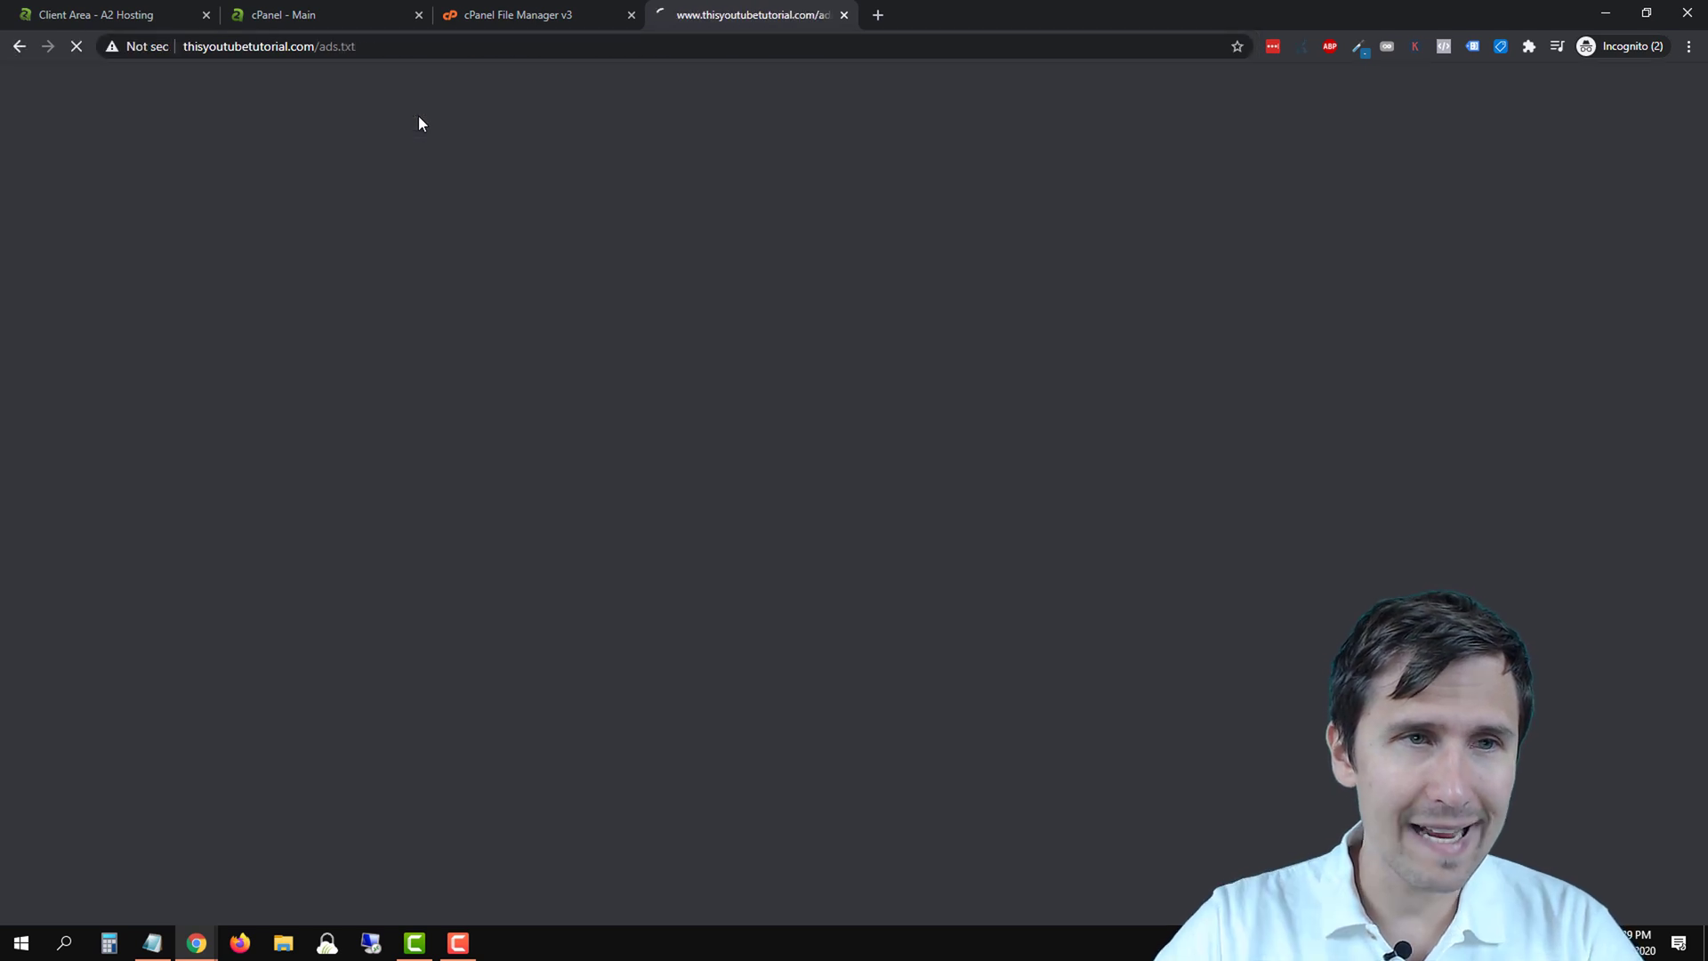
{"action": "left_click", "coordinate": [267, 172]}
{"action": "key", "text": "ctrl+a"}
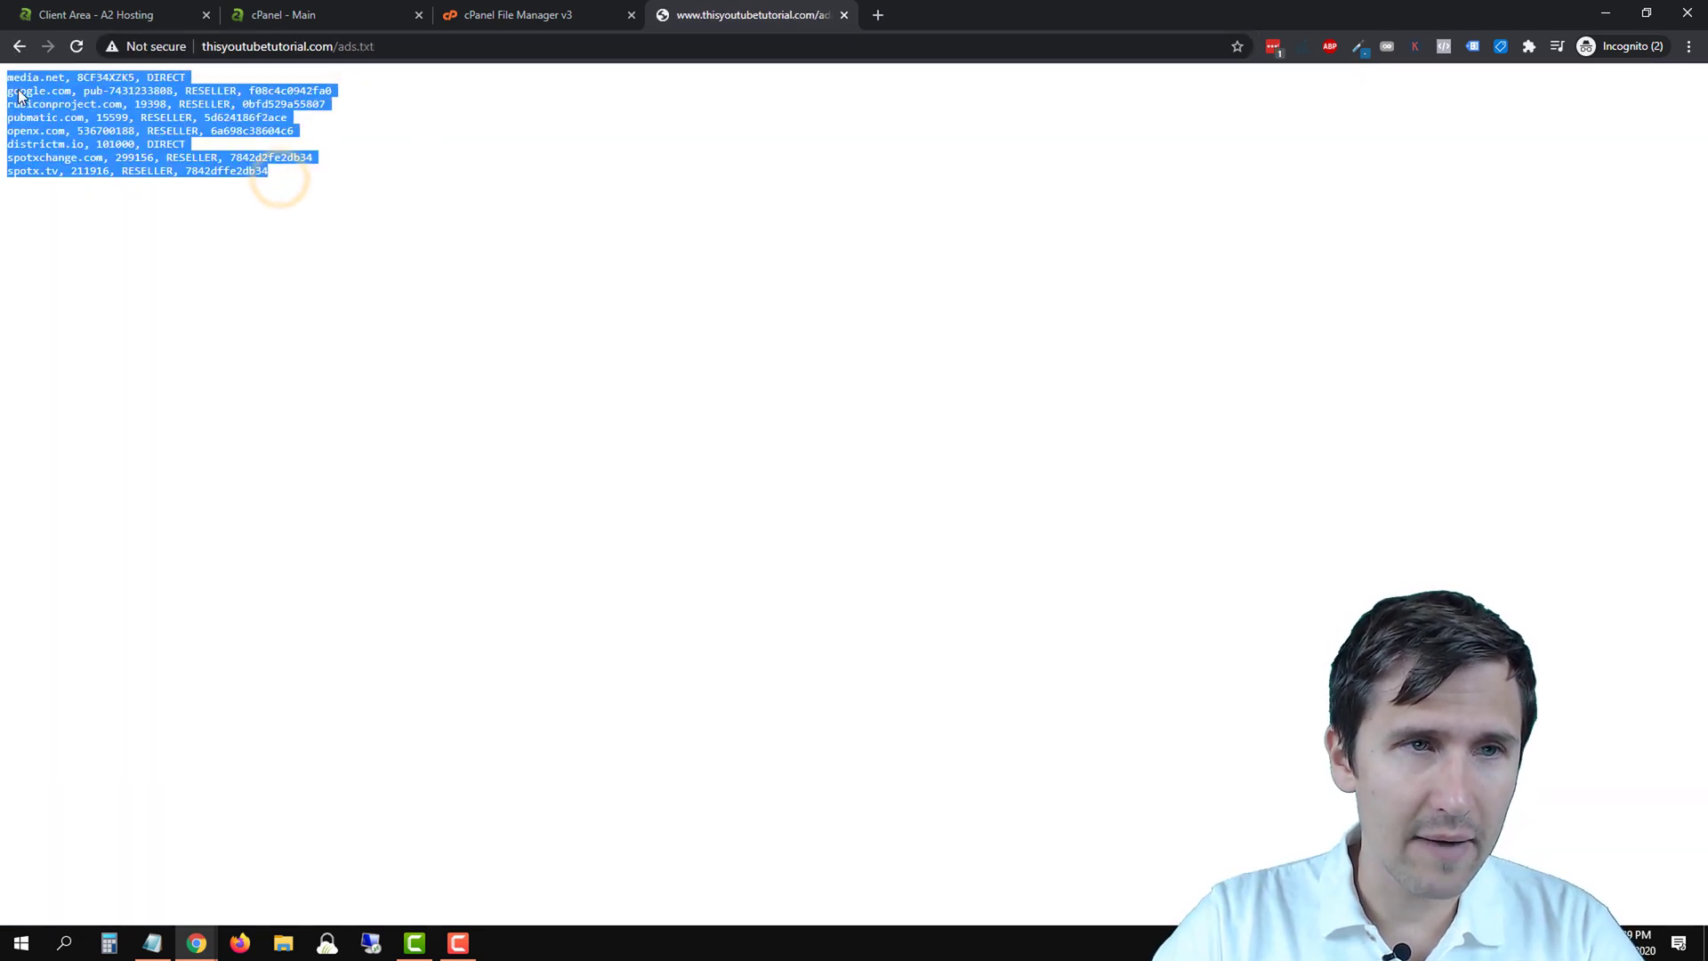
{"action": "left_click", "coordinate": [130, 156]}
Reload ads.txt over https and check that all eight ad-seller lines are shown
{"action": "left_click", "coordinate": [213, 47]}
{"action": "double_click", "coordinate": [236, 46]}
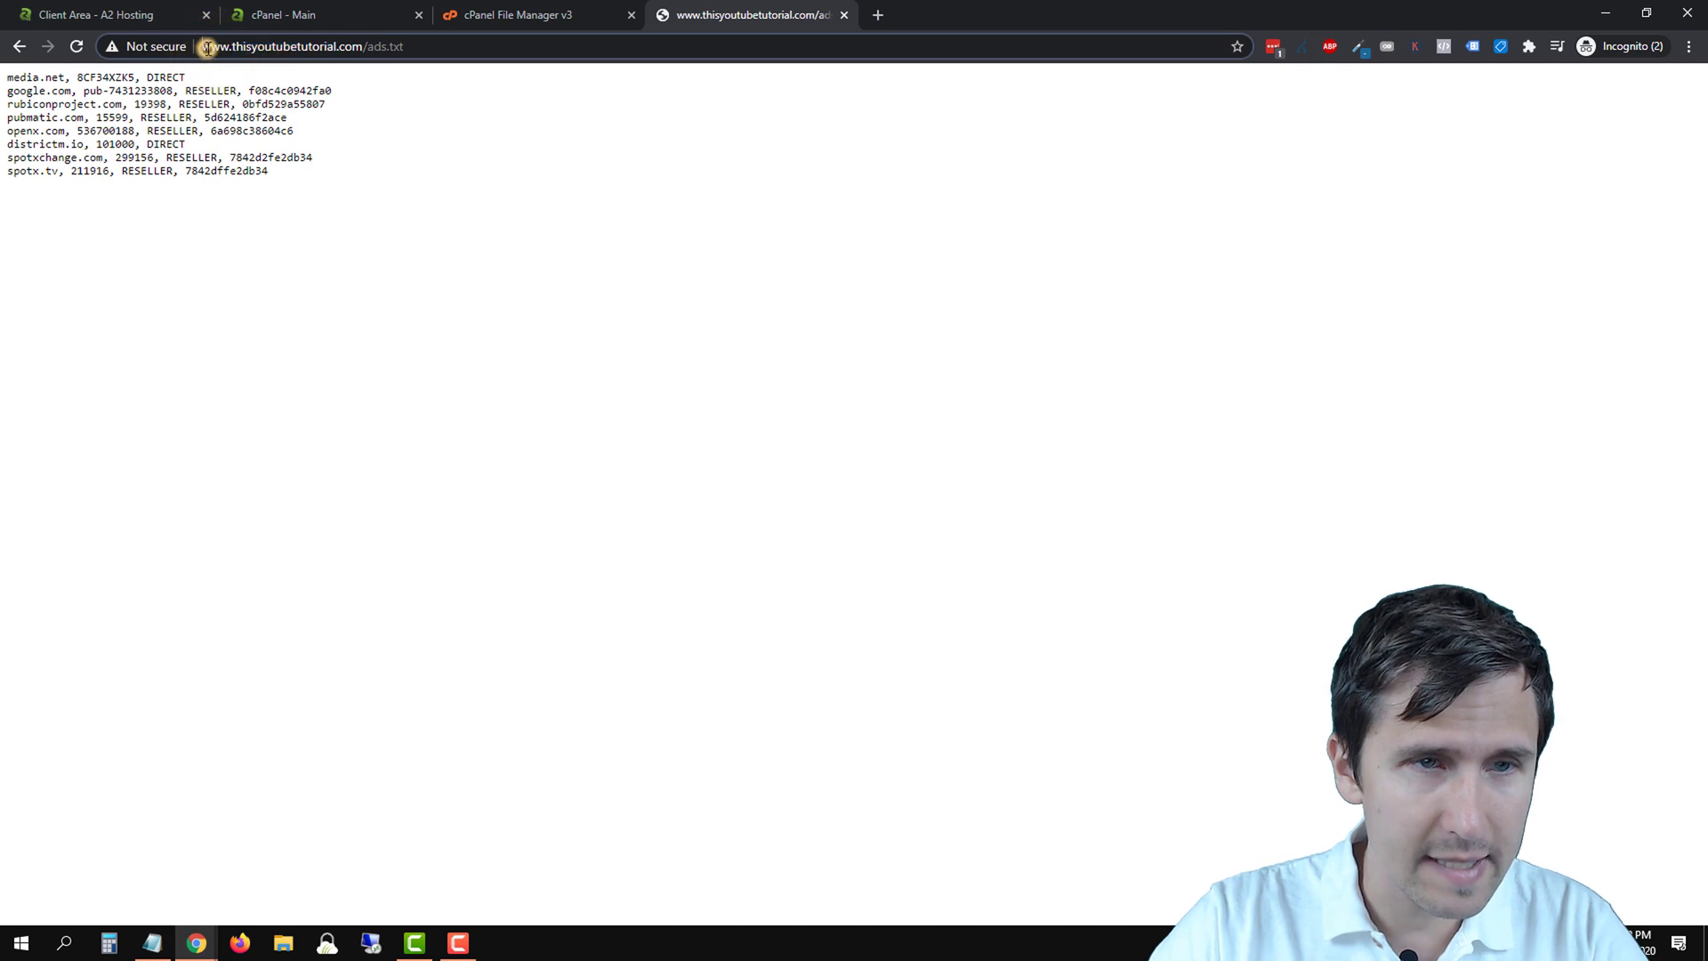
{"action": "left_click", "coordinate": [200, 46]}
{"action": "type", "text": "https://"}
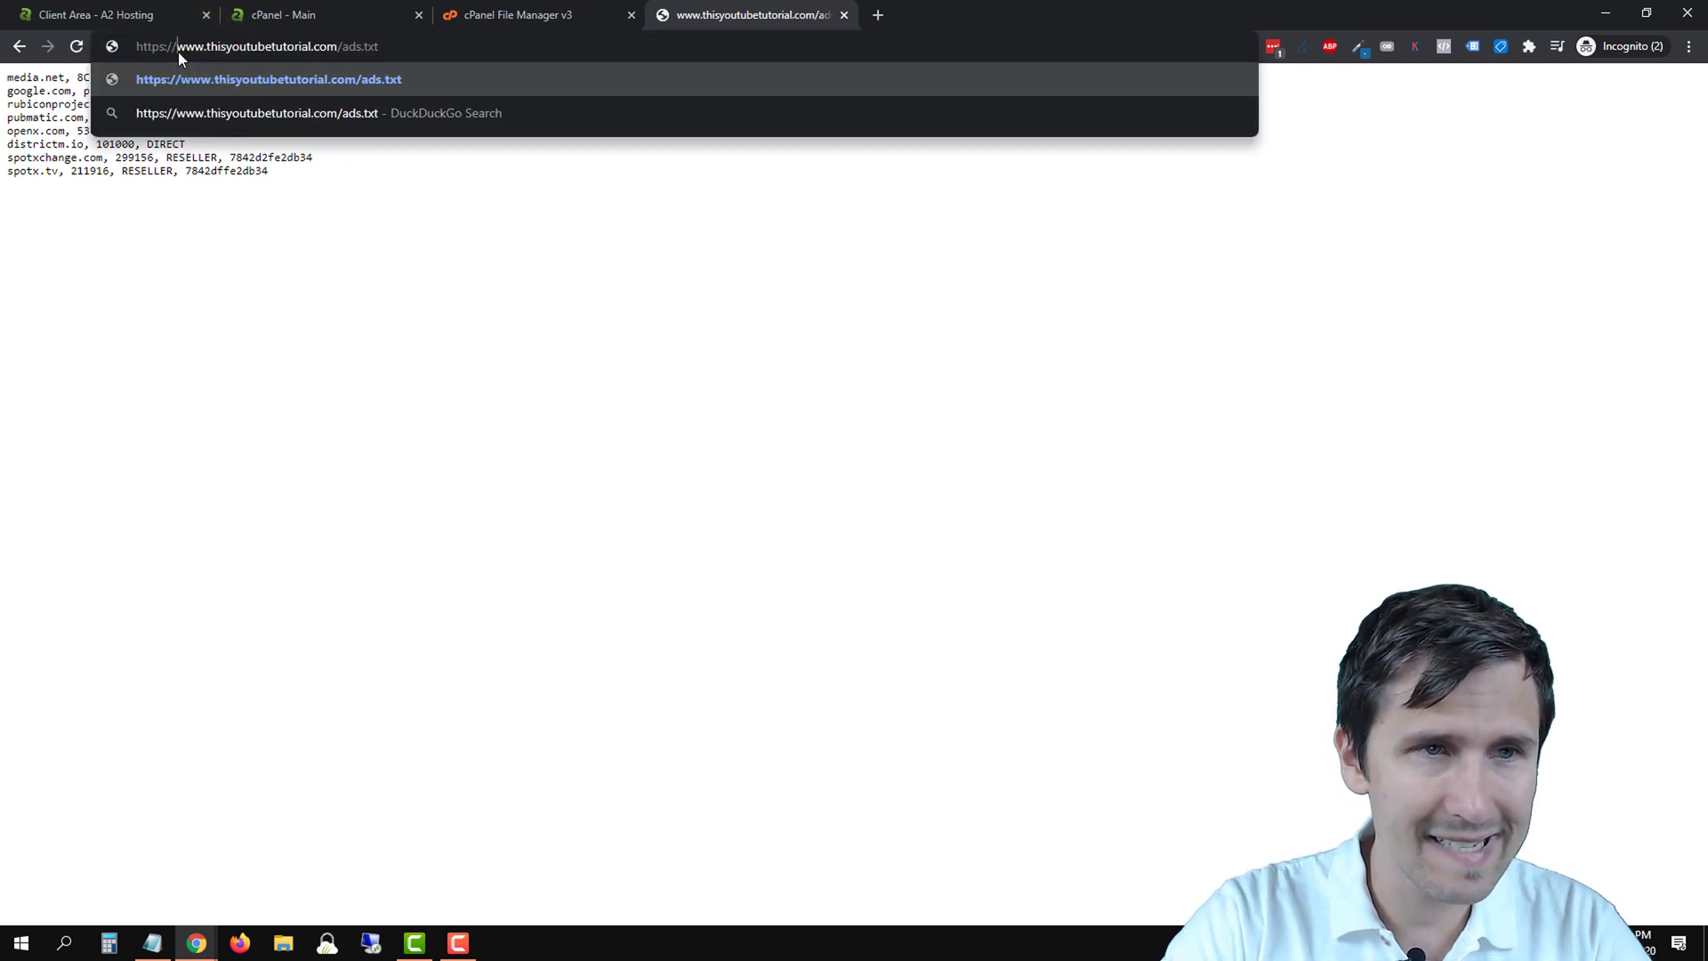
{"action": "key", "text": "Return"}
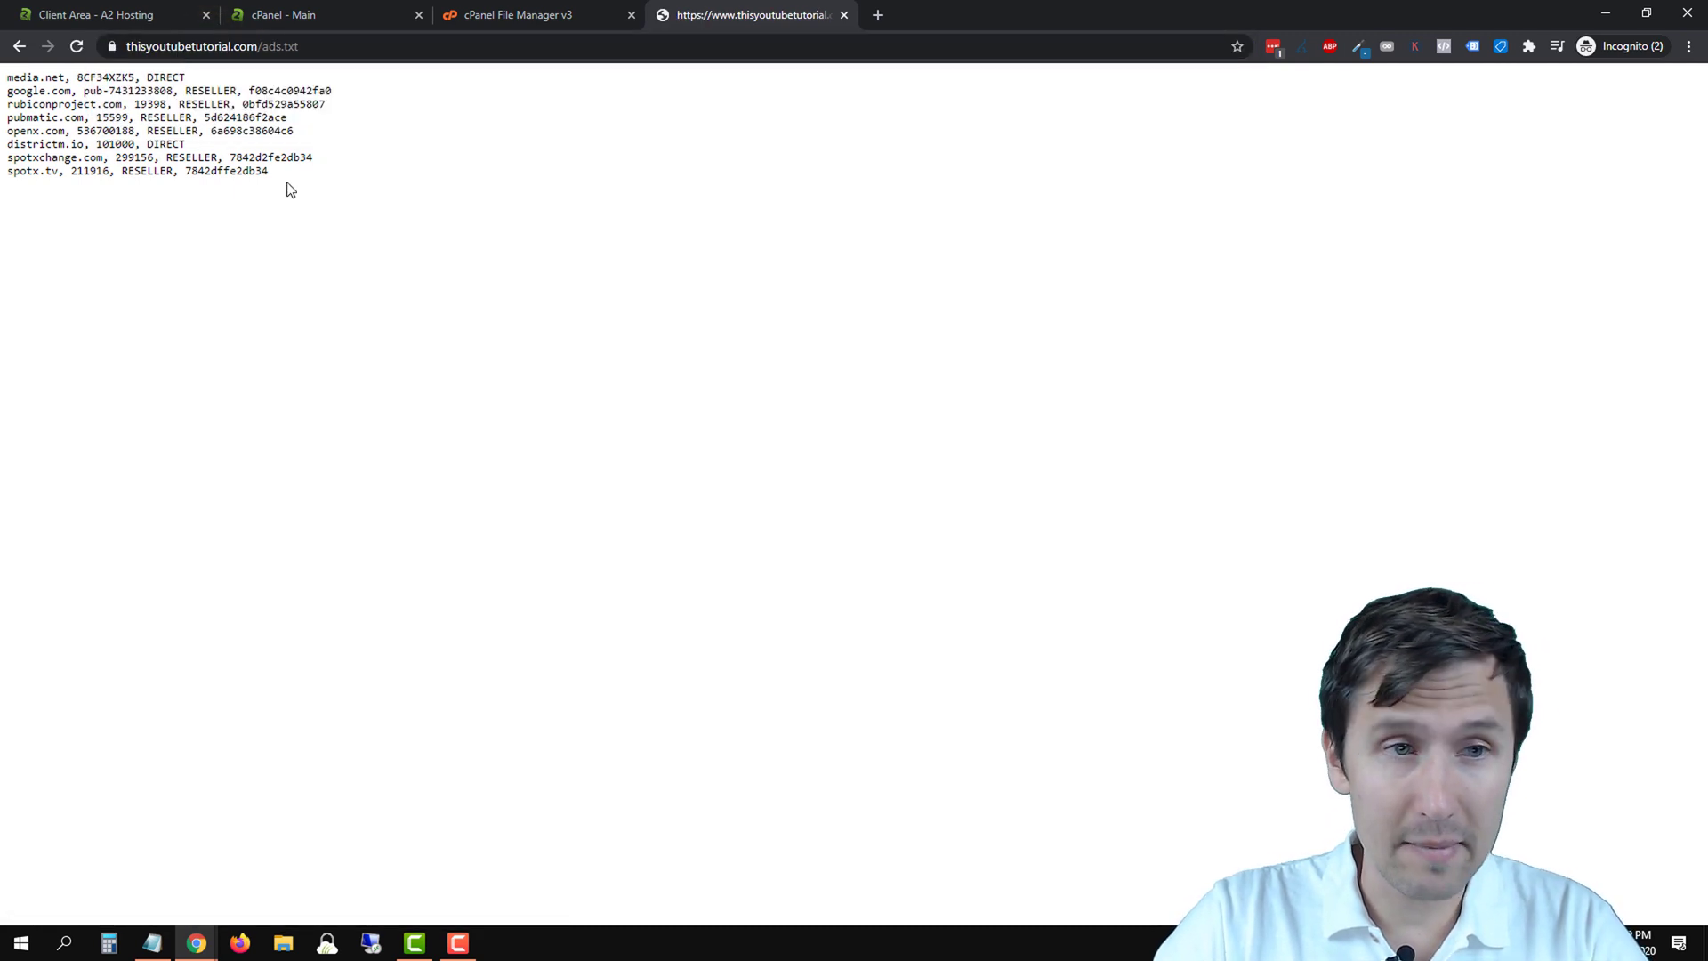
{"action": "left_click_drag", "start_coordinate": [286, 177], "coordinate": [9, 76]}
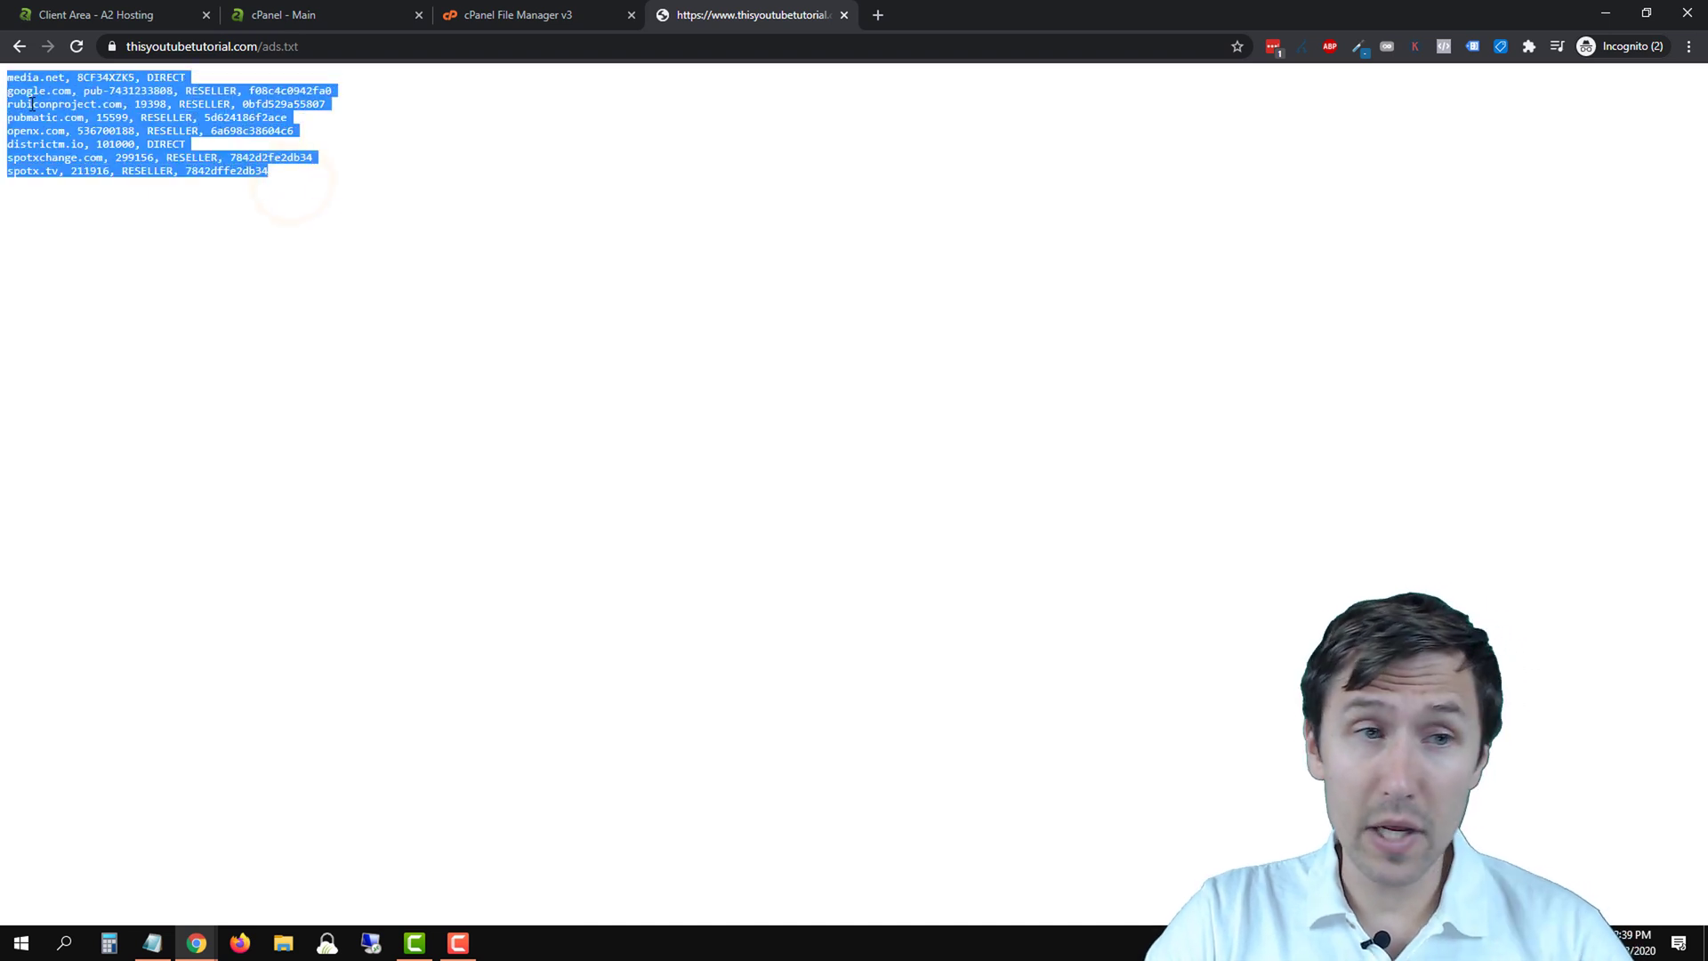
{"action": "left_click", "coordinate": [103, 166]}
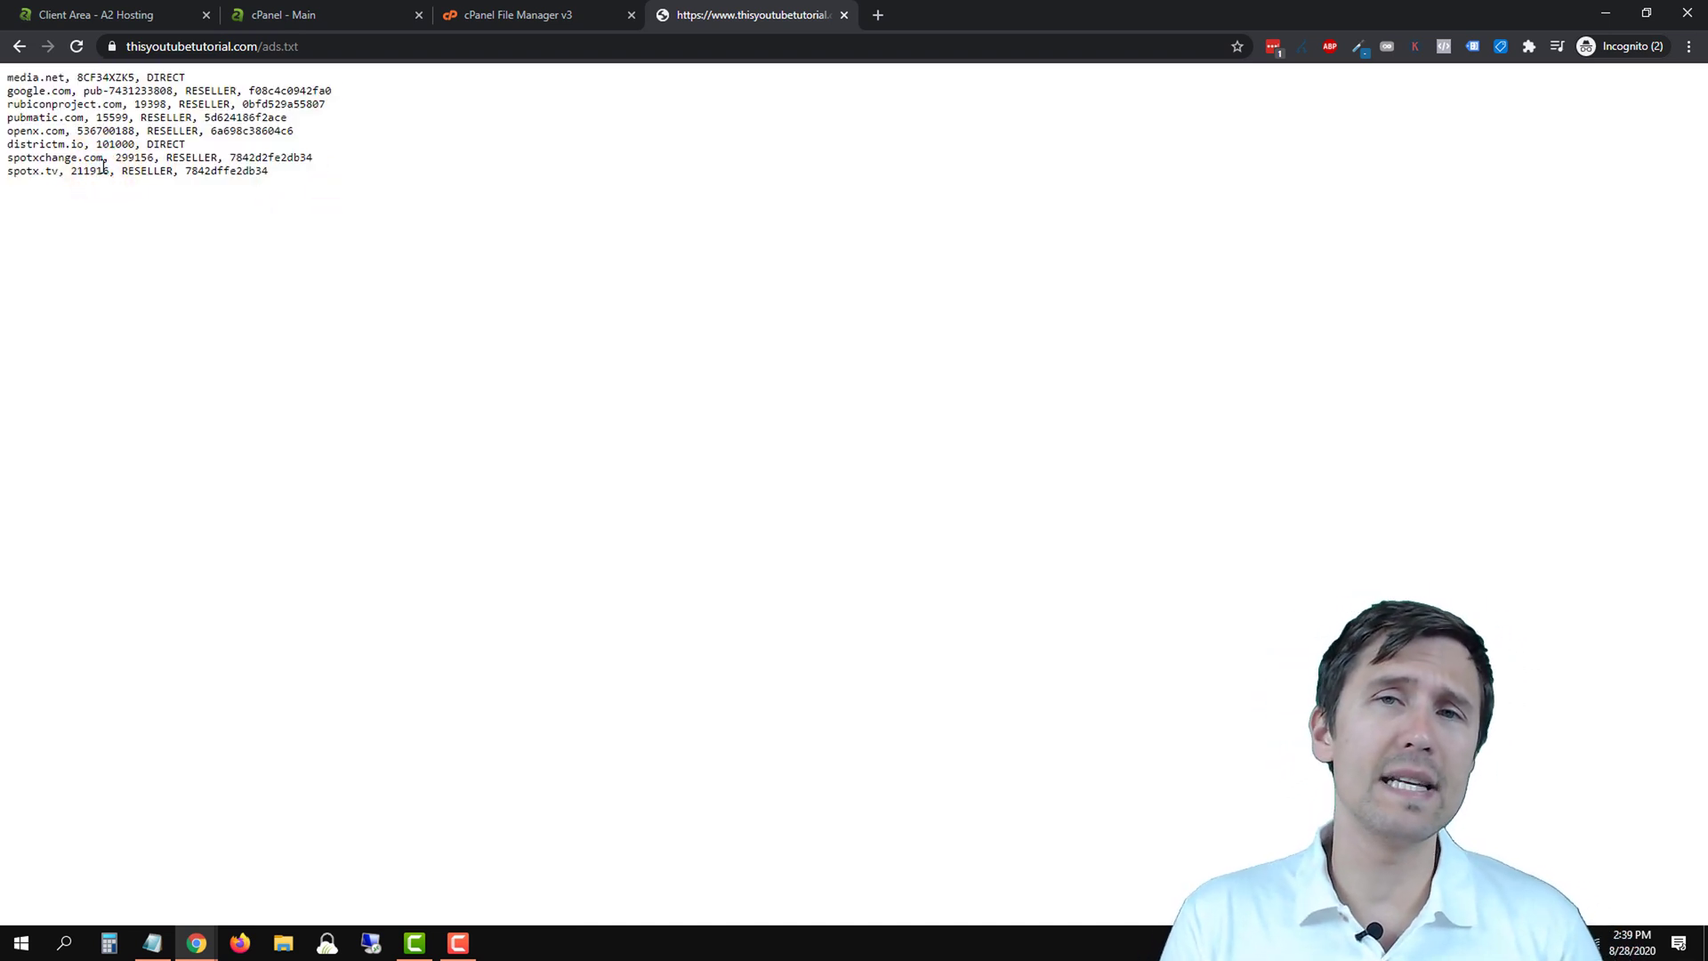